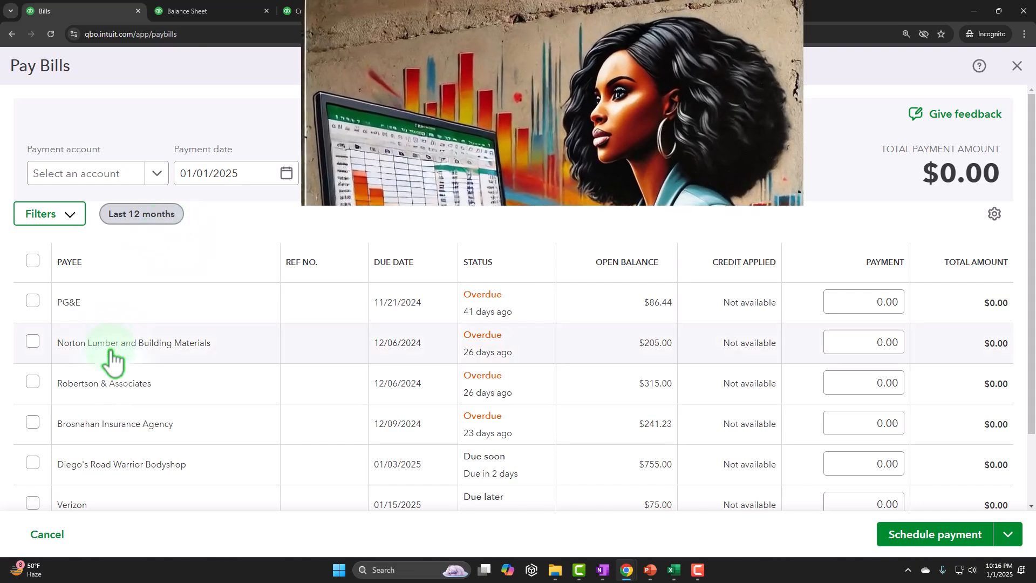
Select the PG&E, Norton Lumber and Building Materials, and Verizon bills for payment, leaving Robertson & Associates unselected.
left_click(33, 300)
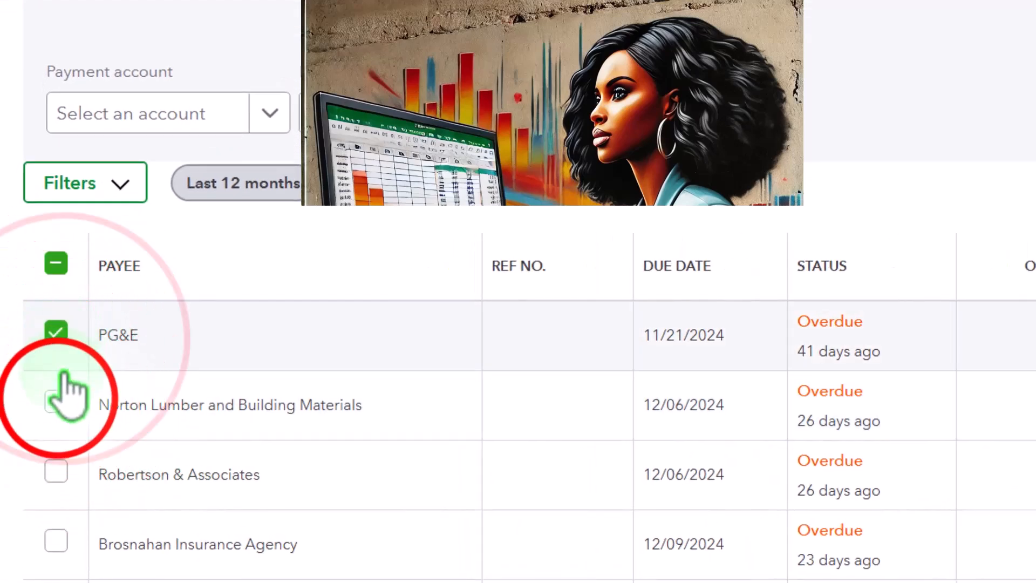
left_click(56, 401)
left_click(56, 471)
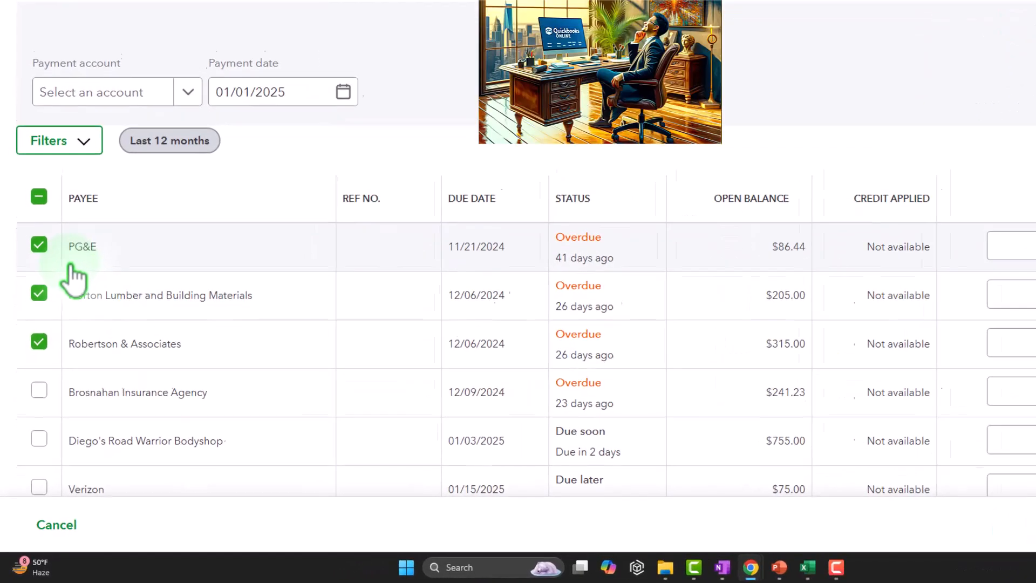
left_click(43, 312)
scroll(54, 378, "down", 1)
left_click(42, 407)
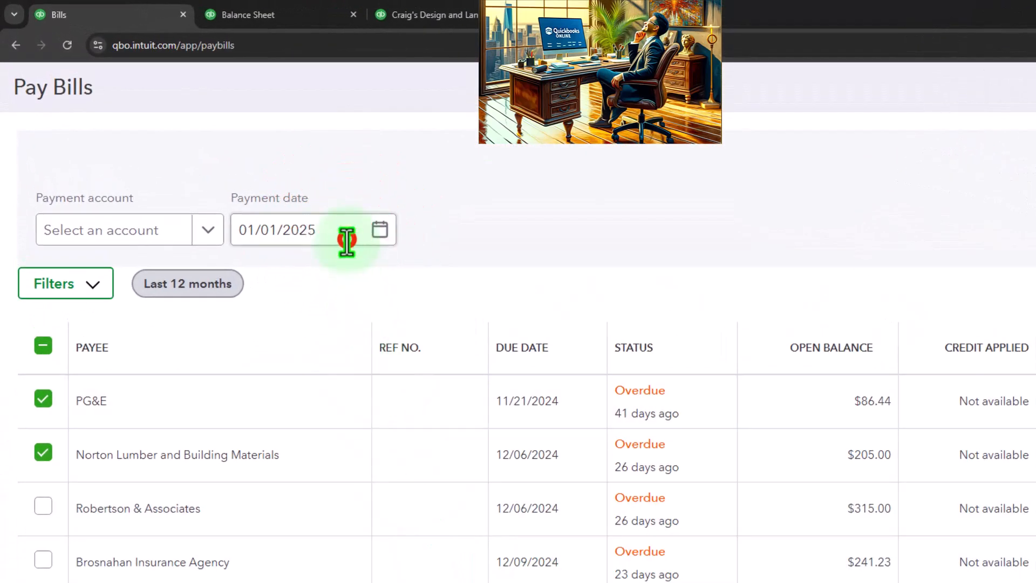
Set the payment date for the selected bills to 01/07/2025.
left_click(346, 240)
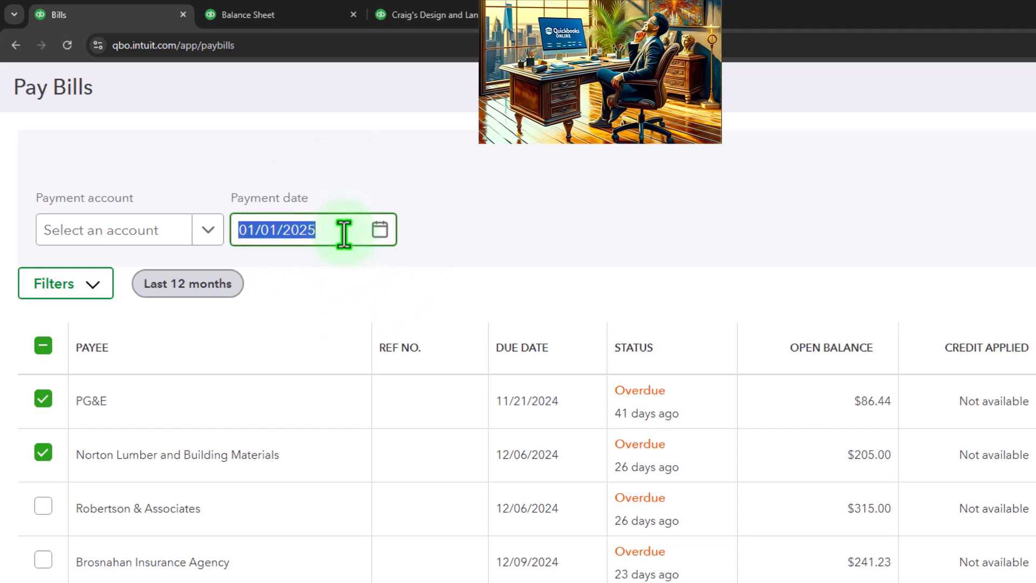
key("plus")
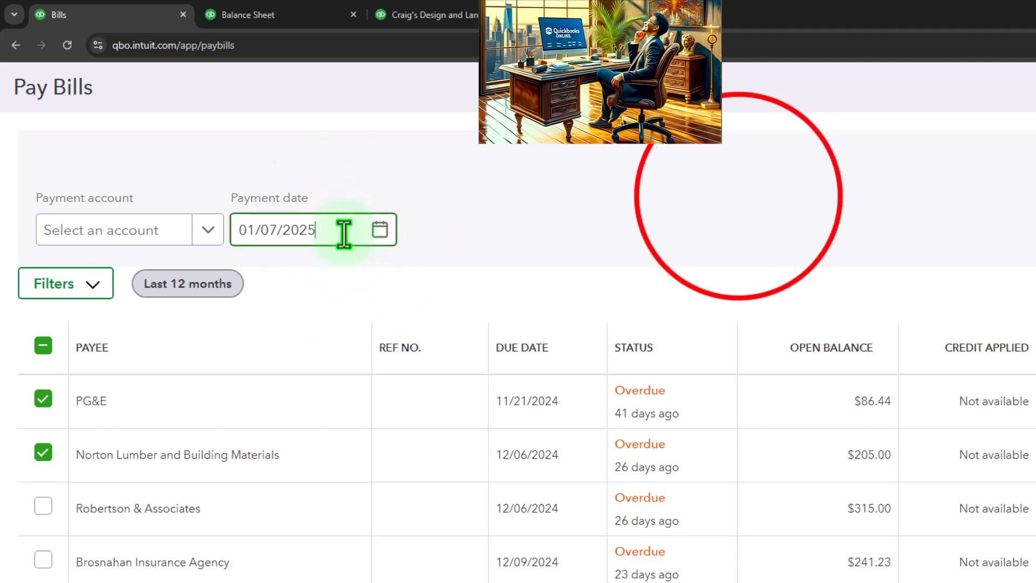
left_click(739, 197)
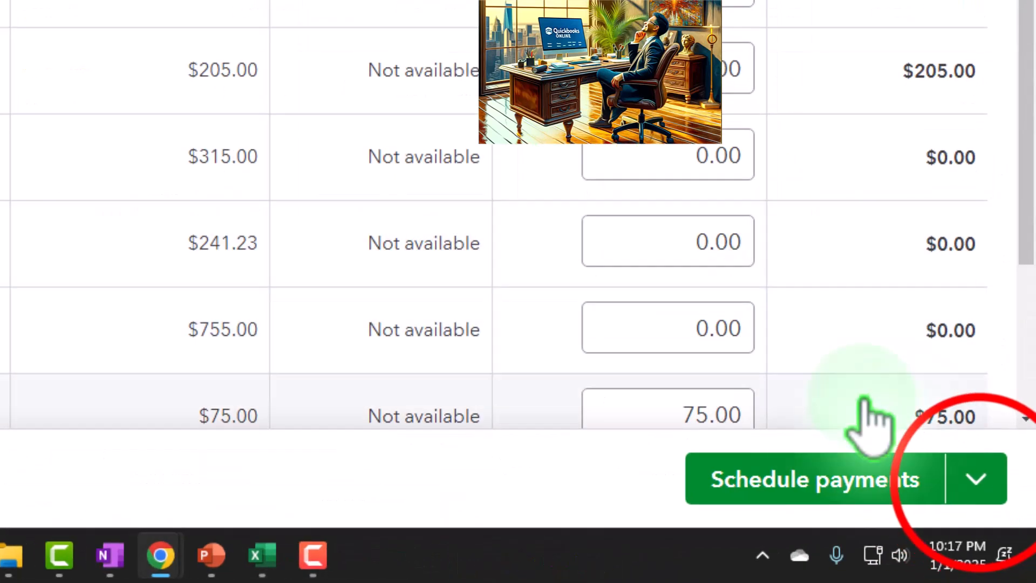
Try to save and close the bill payments, and set the payment account to Checking.
left_click(978, 482)
left_click(924, 301)
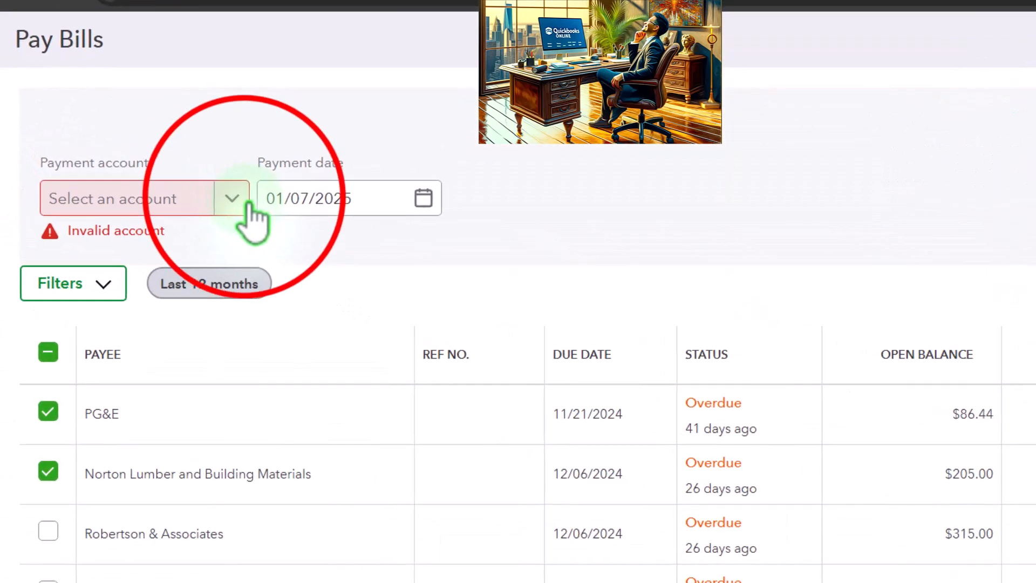
left_click(248, 204)
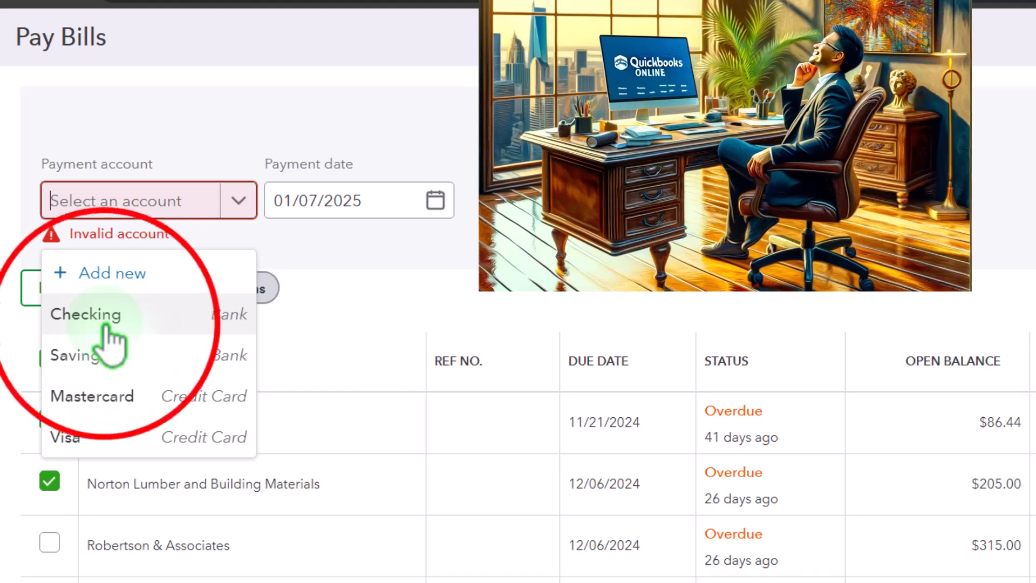
left_click(105, 324)
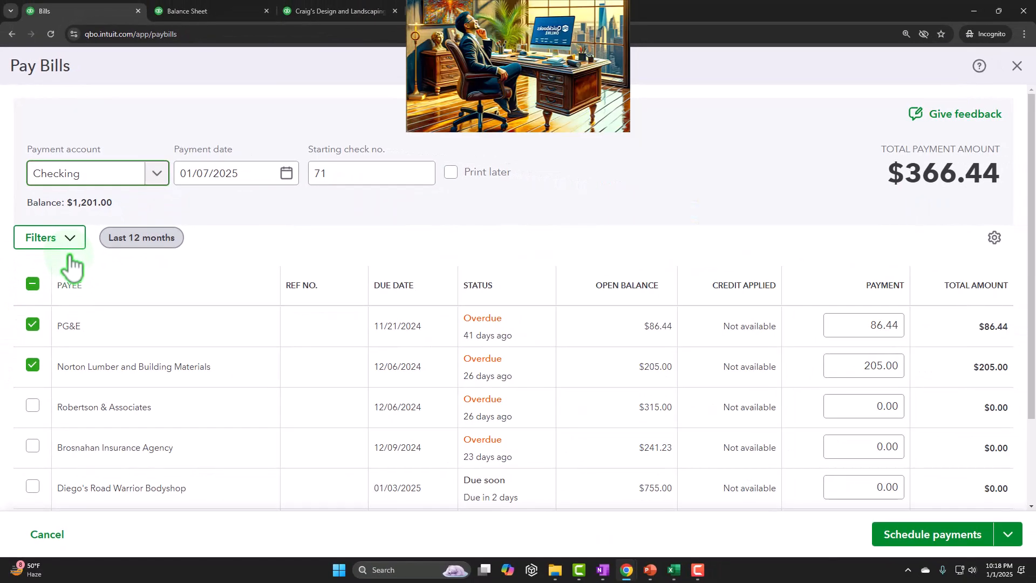
Replace the starting check number with EP for the bill payments.
left_click(334, 175)
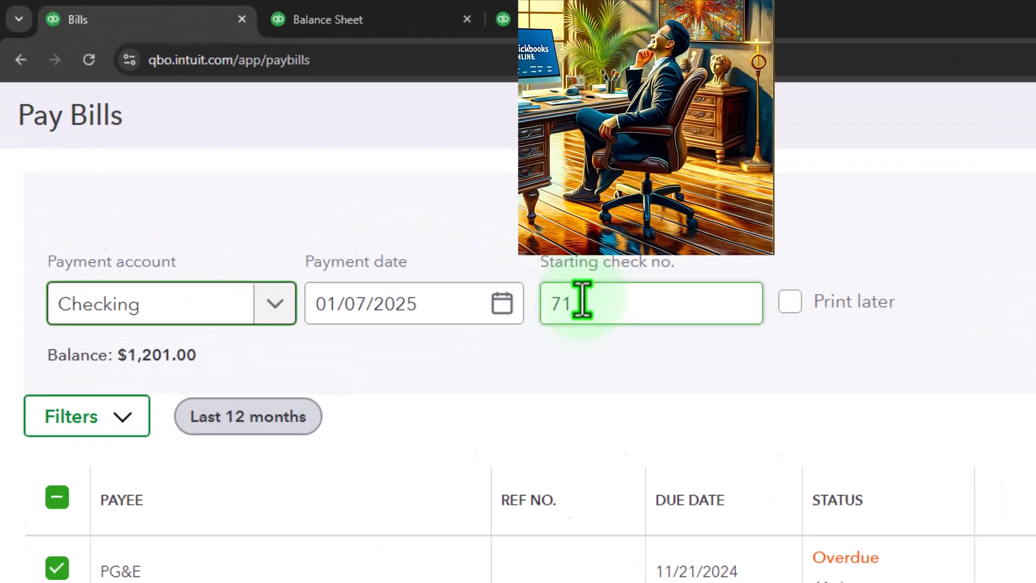
left_click(675, 351)
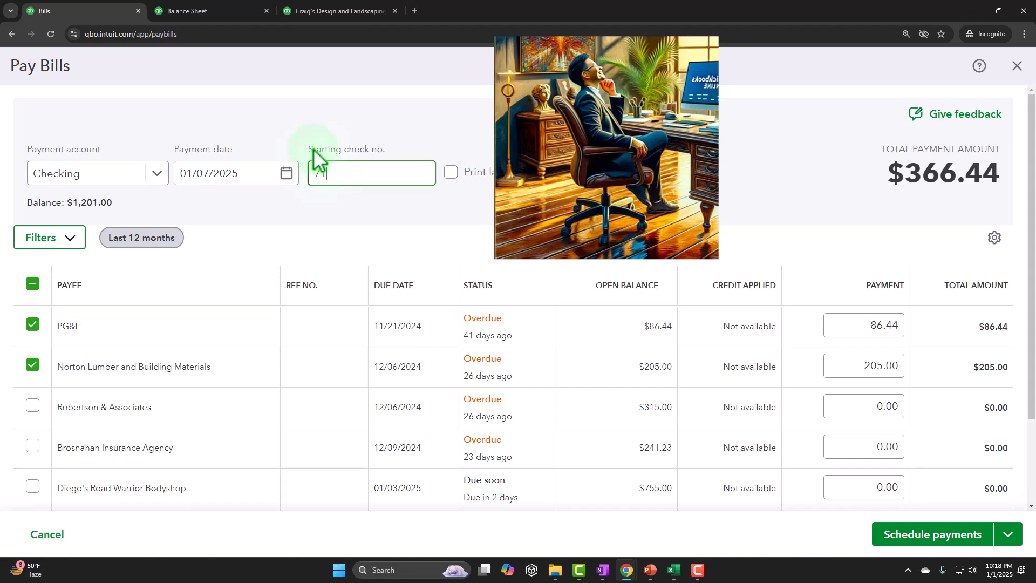
key("BackSpace")
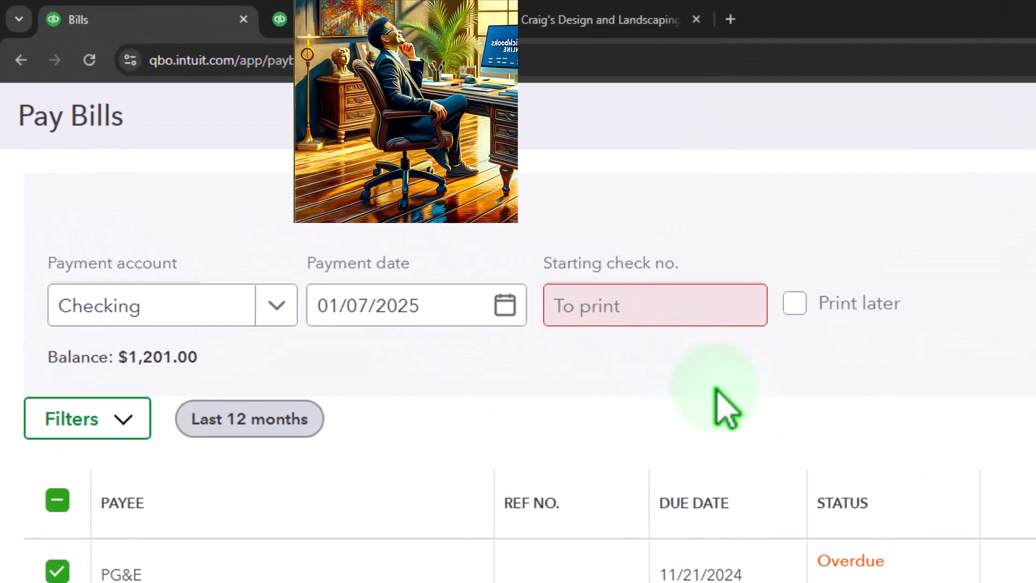
type("EP")
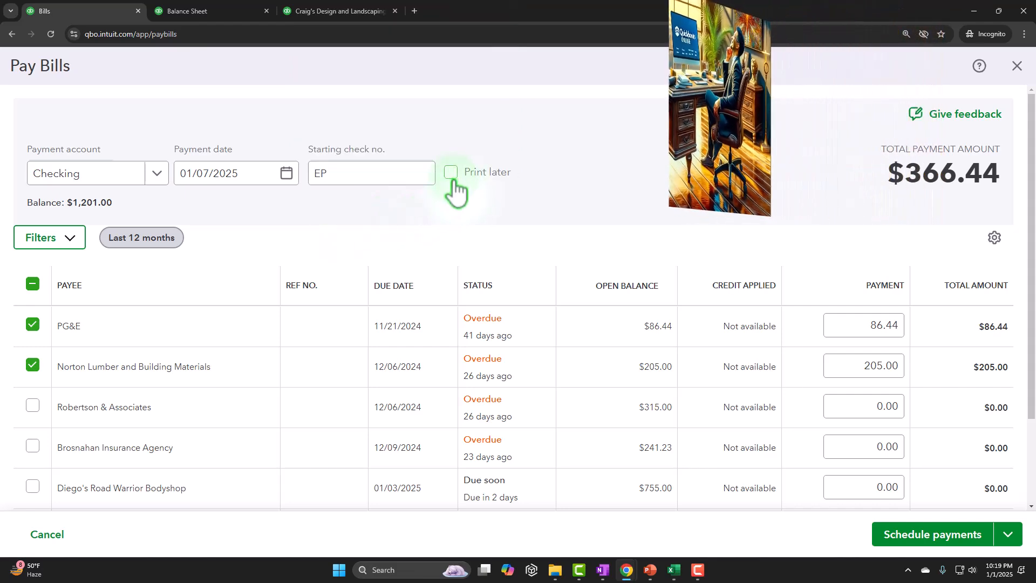
Review the selected bills and save and close the payments without scheduling them.
scroll(456, 232, "down", 2)
scroll(456, 238, "up", 2)
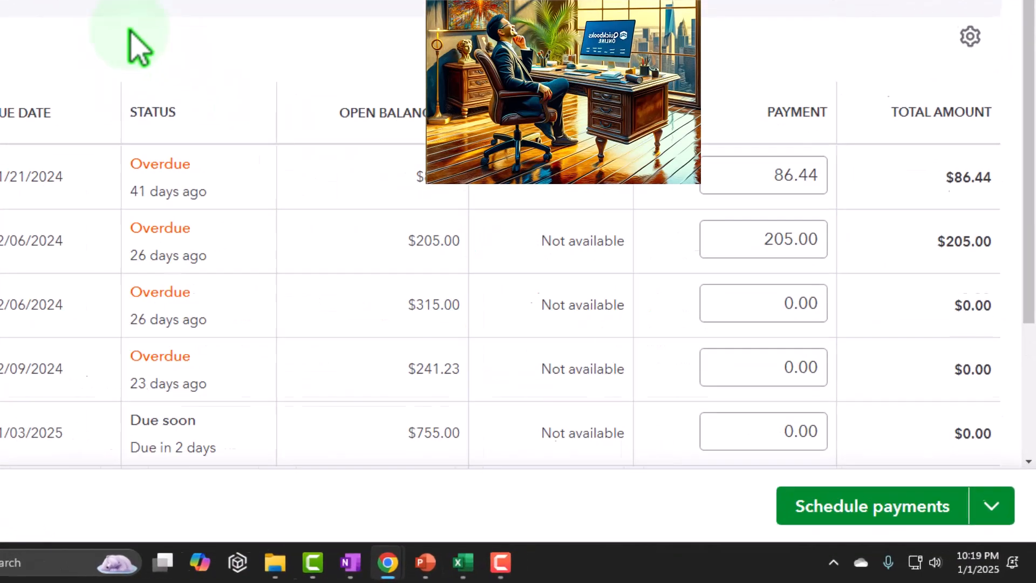
left_click(972, 500)
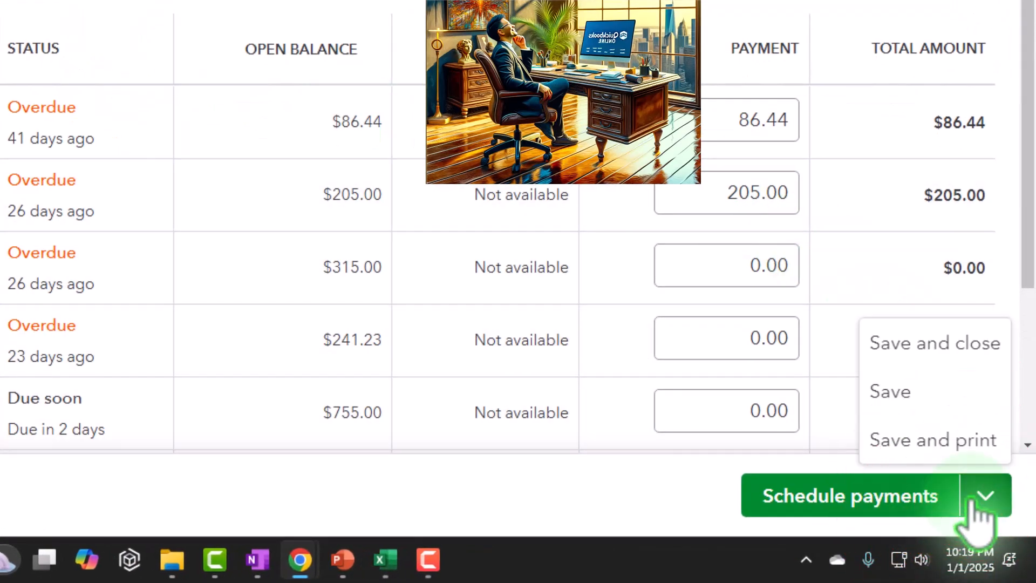
left_click(936, 348)
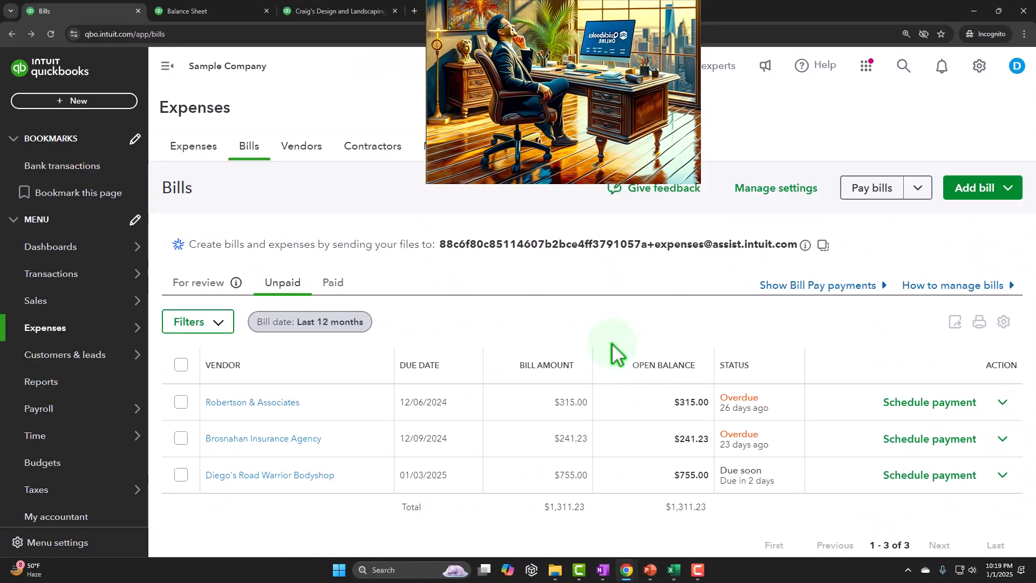
Show the paid bills and look through the list for the newly paid vendors.
left_click(364, 378)
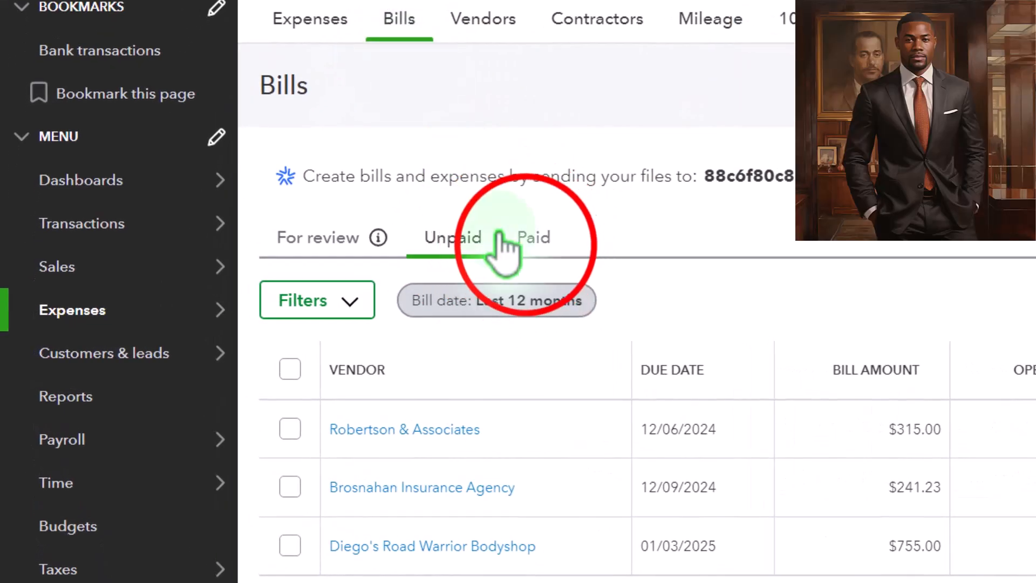
left_click(329, 286)
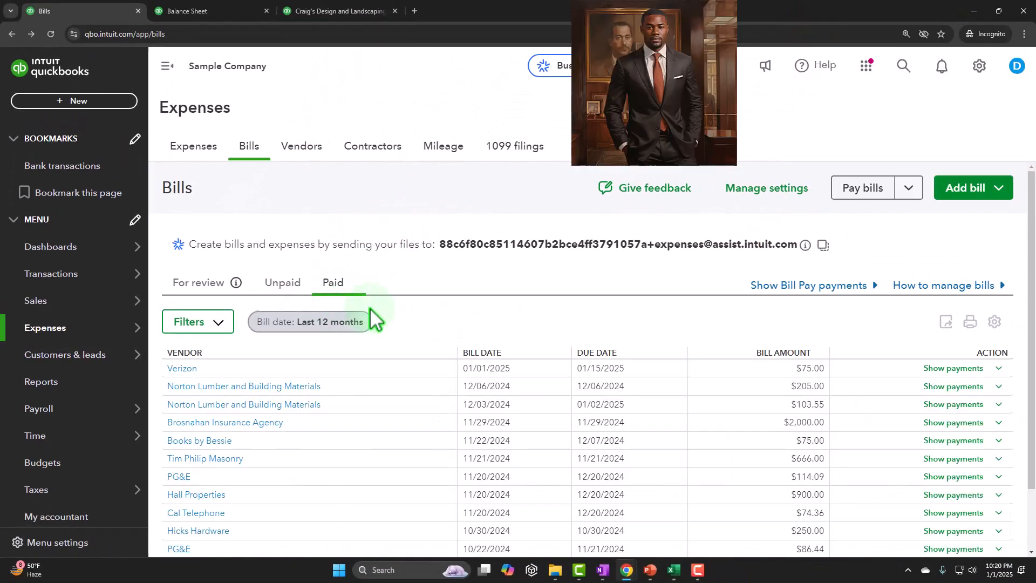
scroll(375, 318, "down", 1)
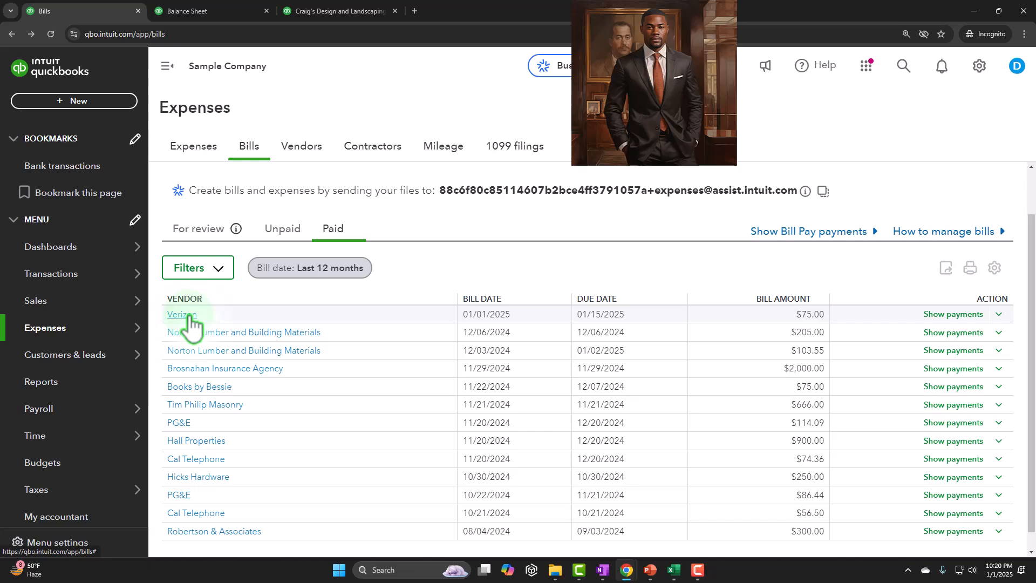
Switch to the Balance Sheet report, run it again, and examine the 2025 bank account balances.
left_click(221, 11)
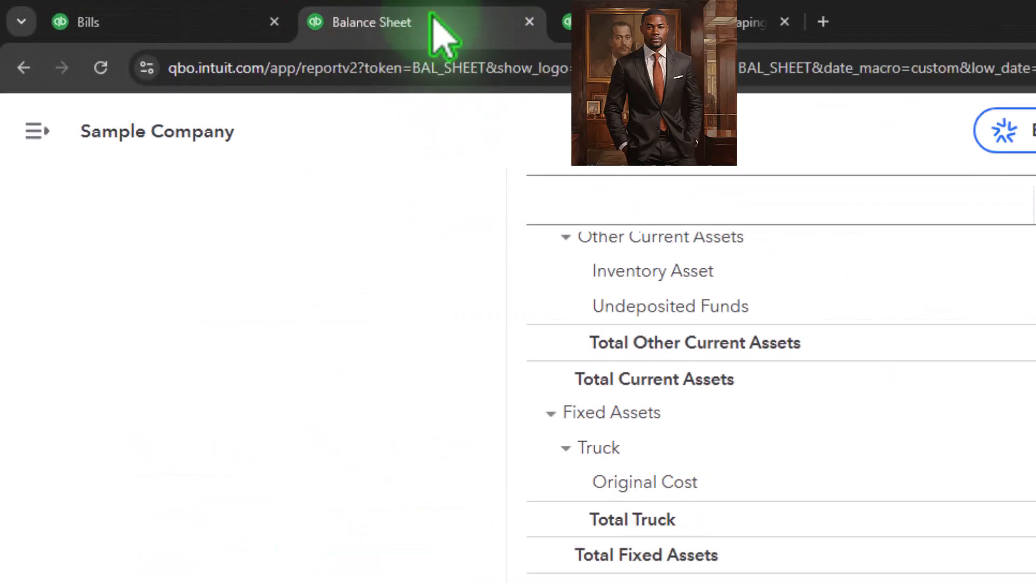
scroll(814, 204, "up", 5)
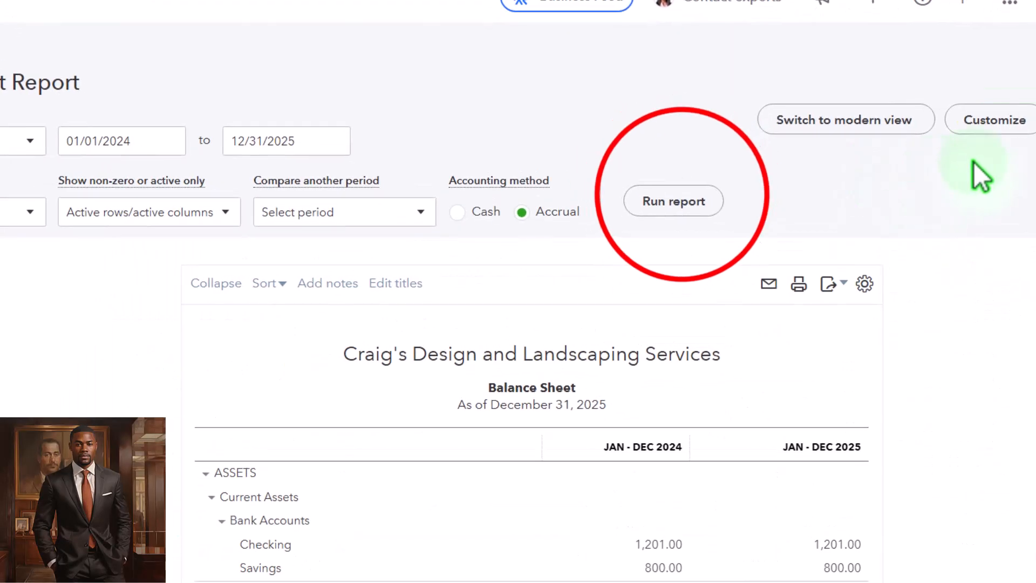
left_click(695, 204)
scroll(507, 264, "down", 5)
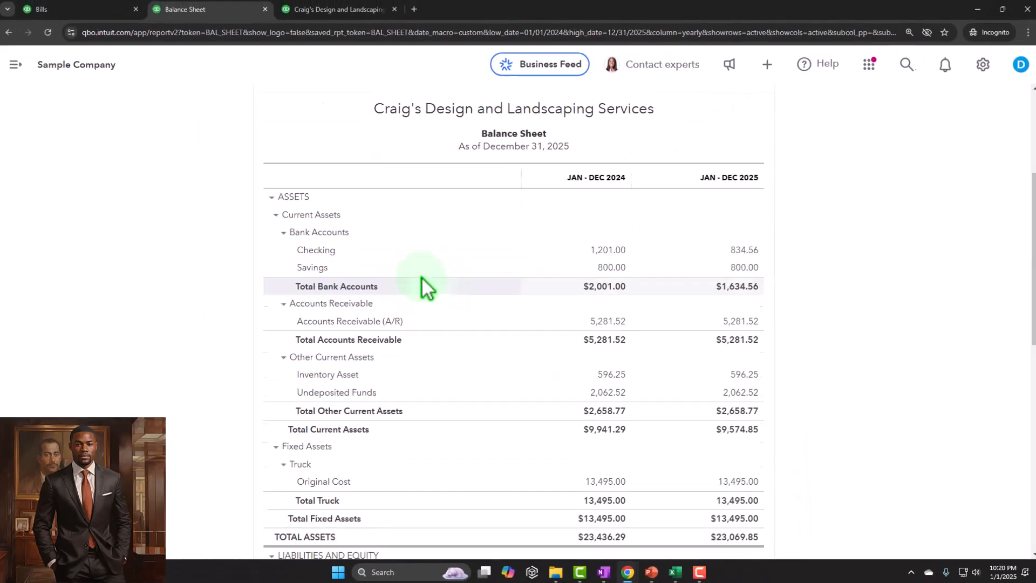
Drill into the 2025 Accounts Payable balance, review the PG&E bill payment and its linked bill, and close the payment.
scroll(422, 277, "down", 5)
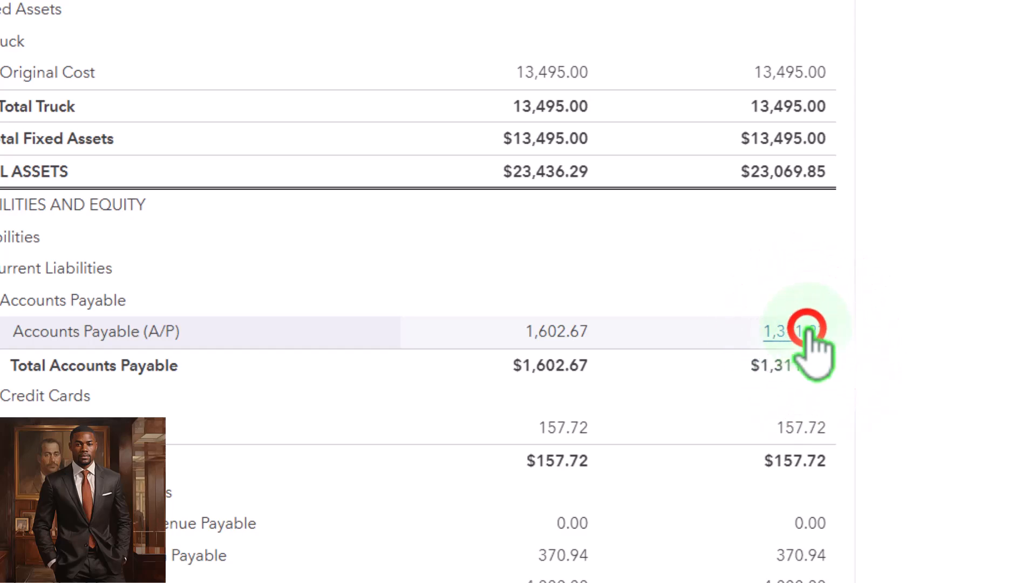
left_click(798, 331)
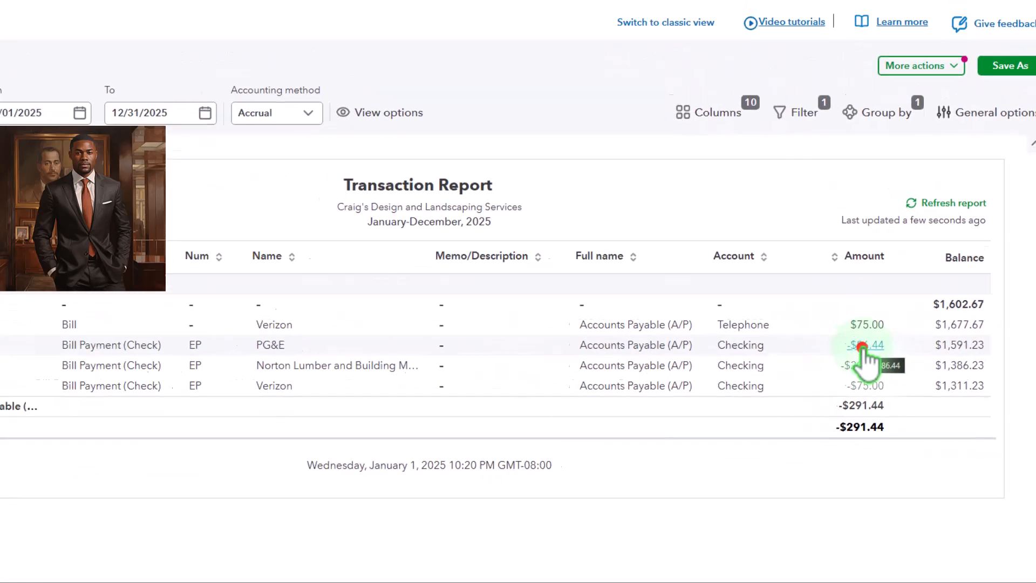
left_click(864, 345)
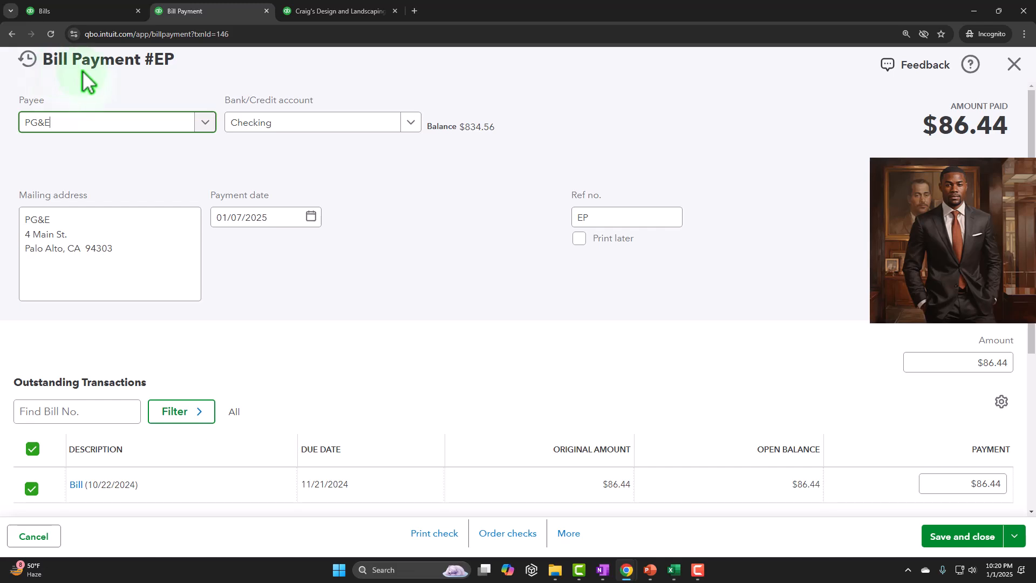
scroll(400, 317, "down", 3)
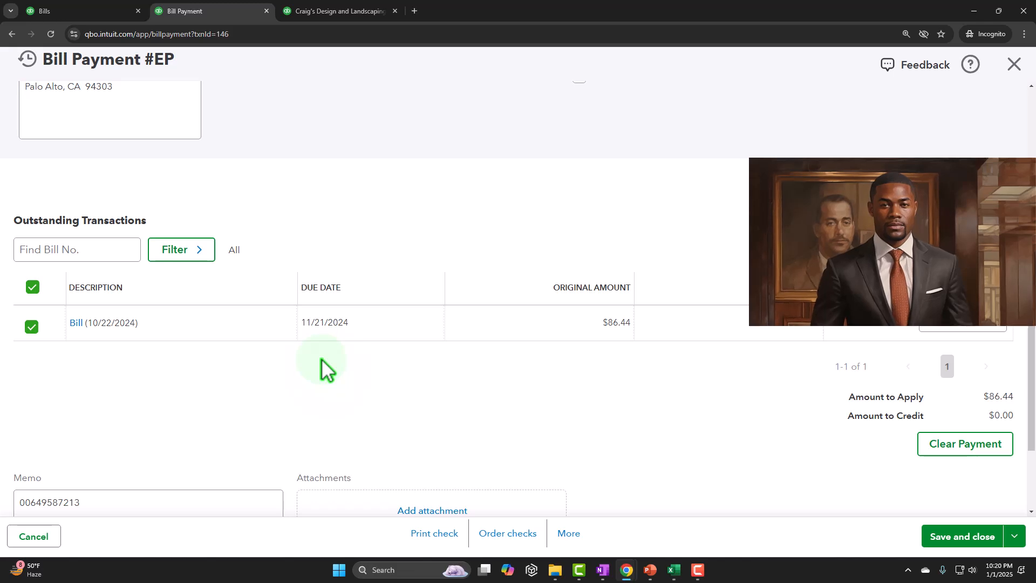
scroll(324, 369, "up", 3)
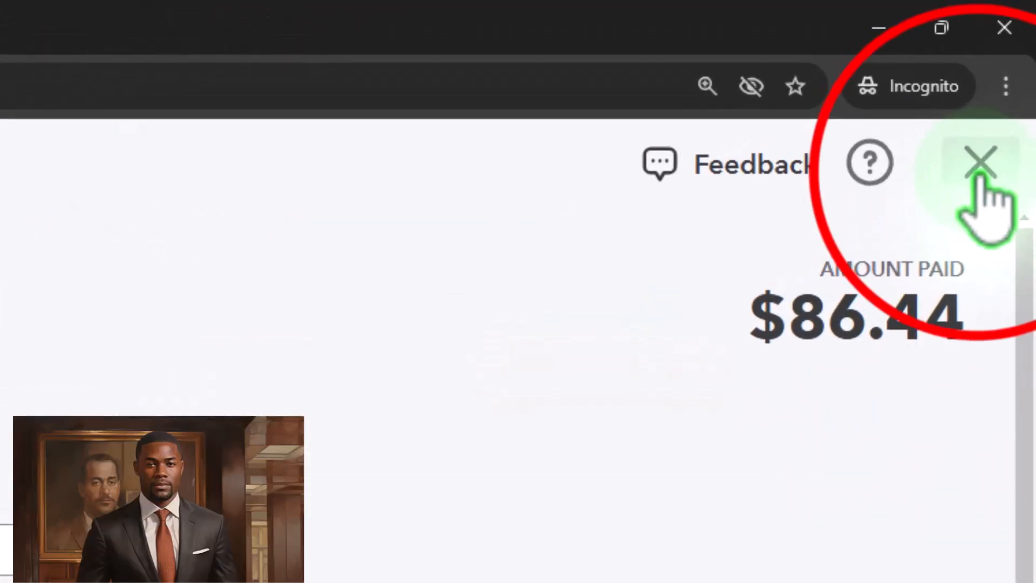
left_click(980, 176)
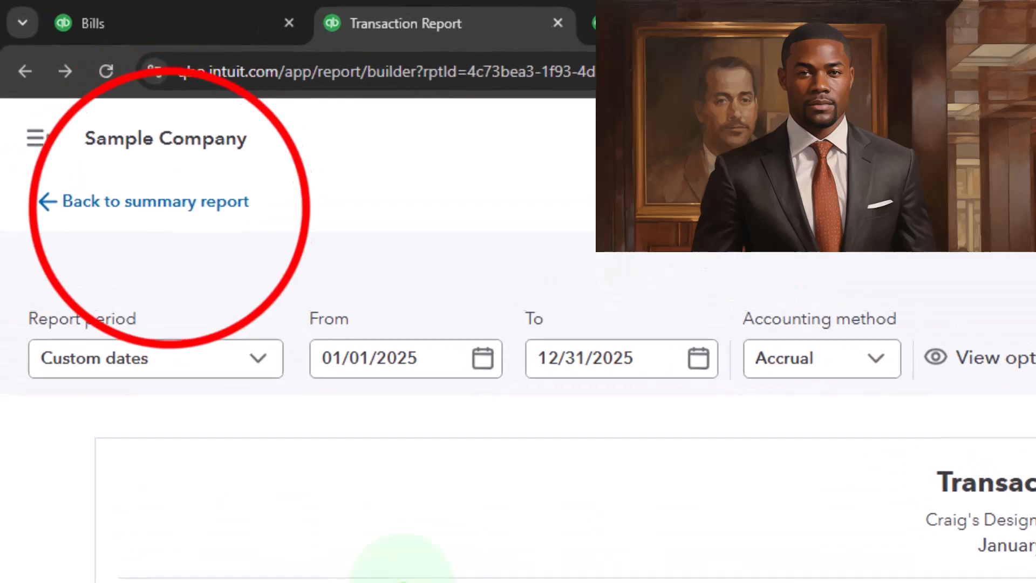
Return to the Balance Sheet and open the transaction detail behind the 2025 Checking balance.
left_click(121, 101)
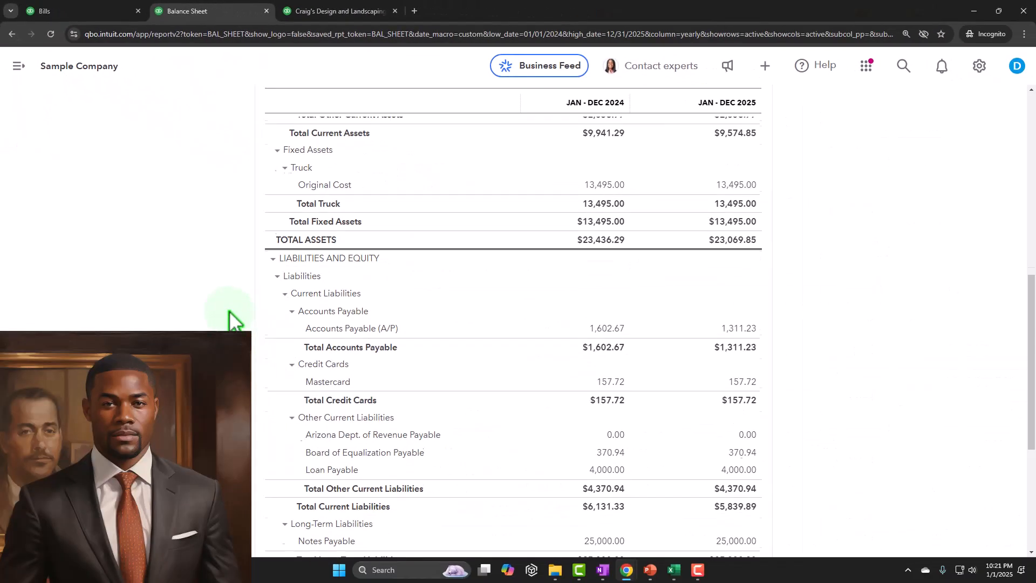
scroll(231, 318, "up", 5)
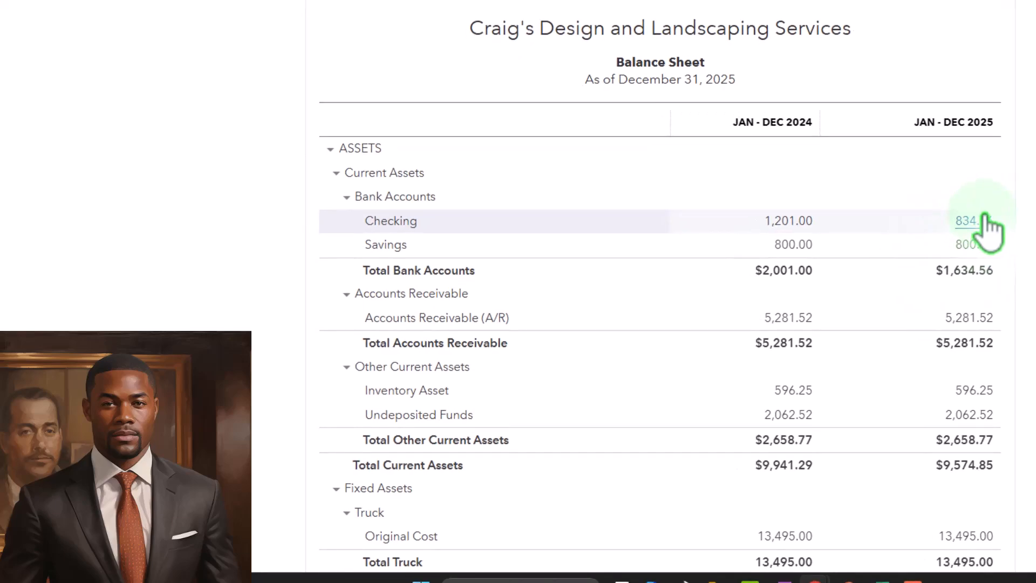
left_click(986, 218)
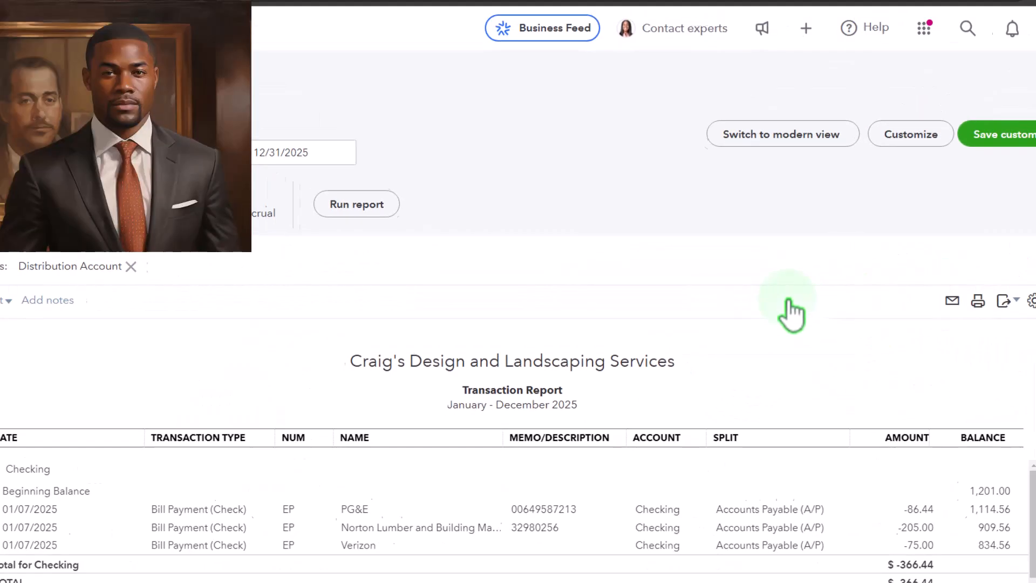
scroll(505, 458, "down", 1)
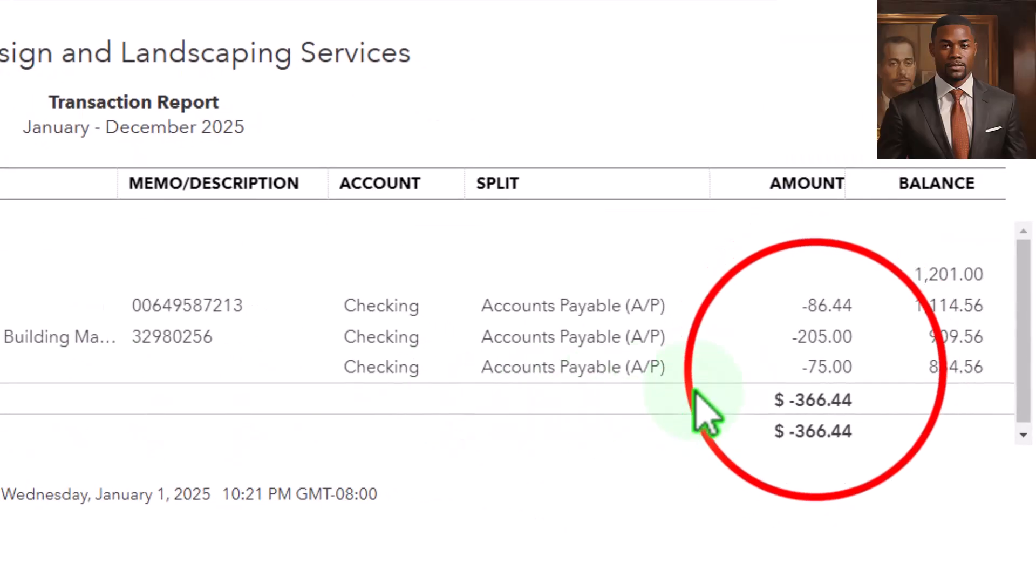
Open the Verizon bill payment from the Checking transactions and examine the bill it pays.
left_click(810, 368)
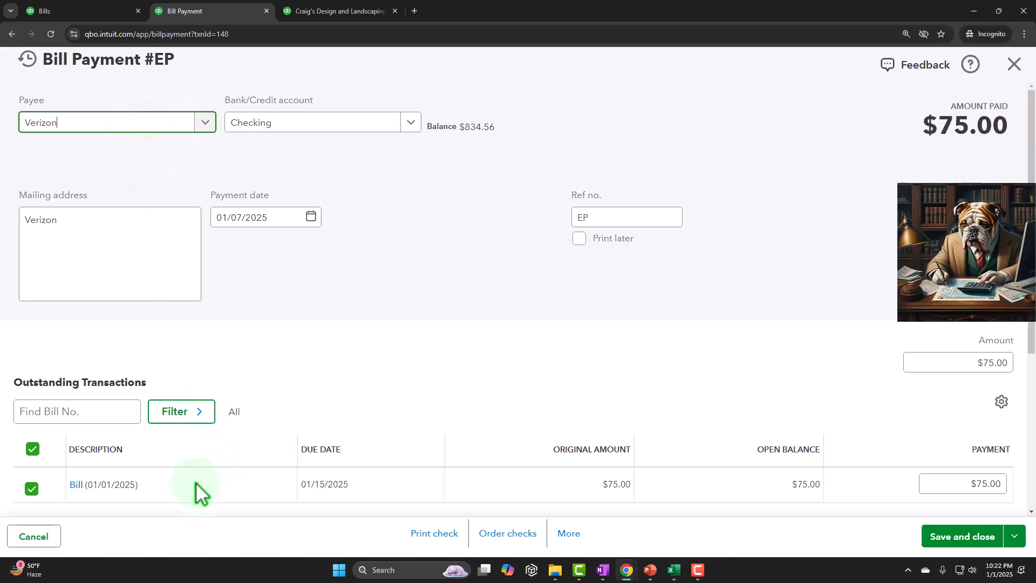
left_click(74, 483)
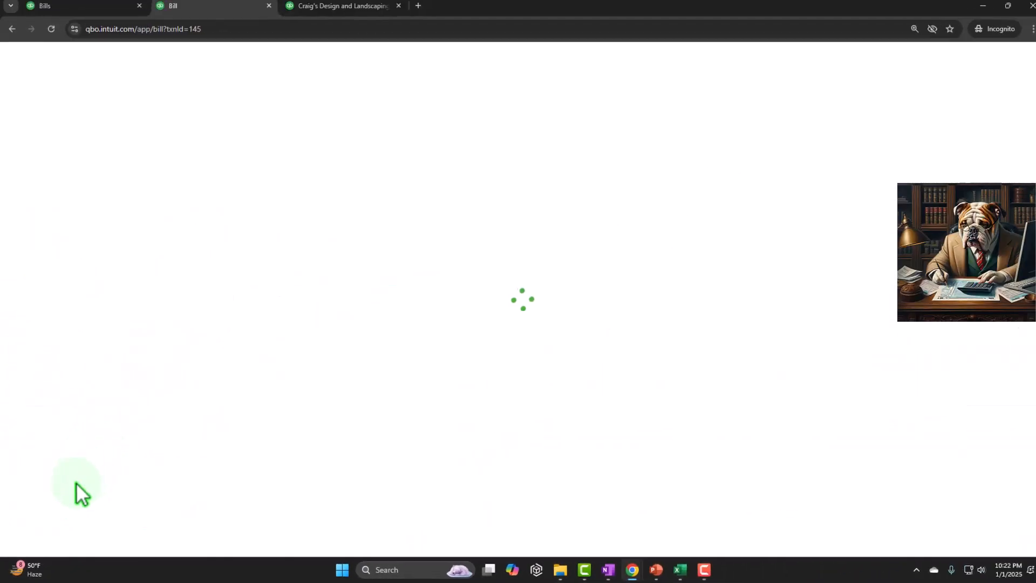
scroll(404, 398, "down", 3)
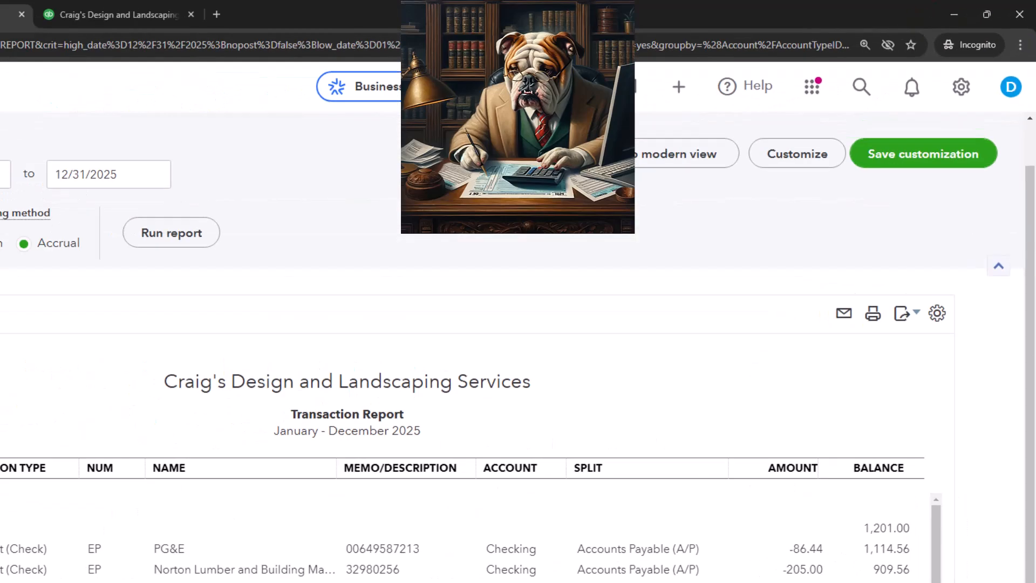
Leave the Checking transaction report, run the Profit and Loss report again, and examine its 2025 expenses and net income.
left_click(68, 114)
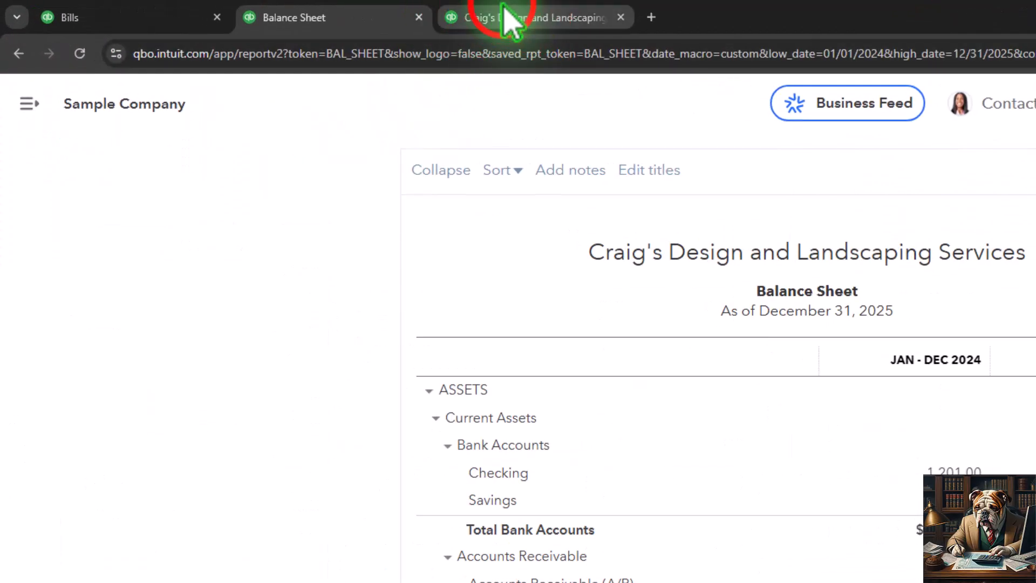
left_click(510, 16)
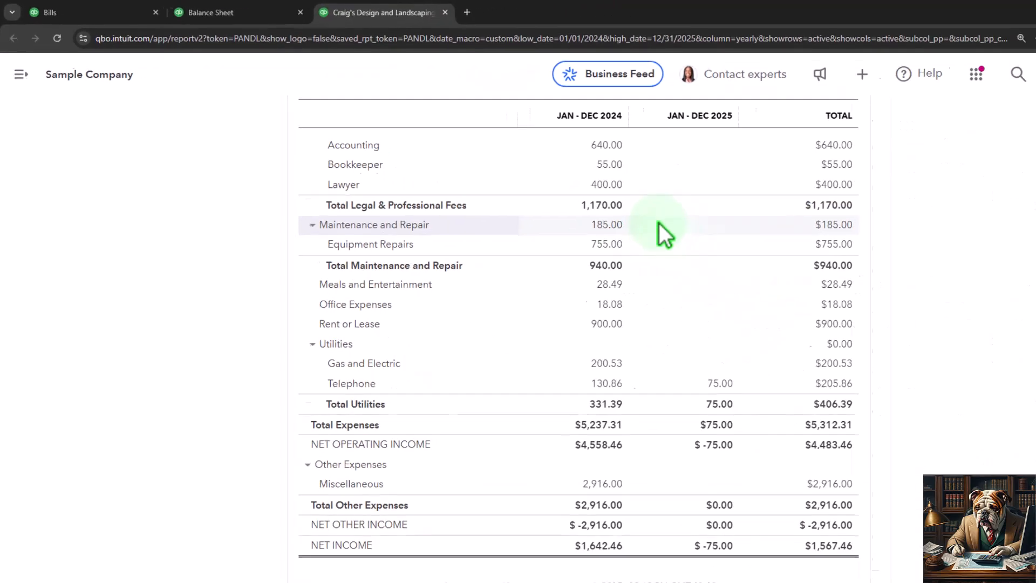
scroll(675, 238, "up", 10)
left_click(745, 245)
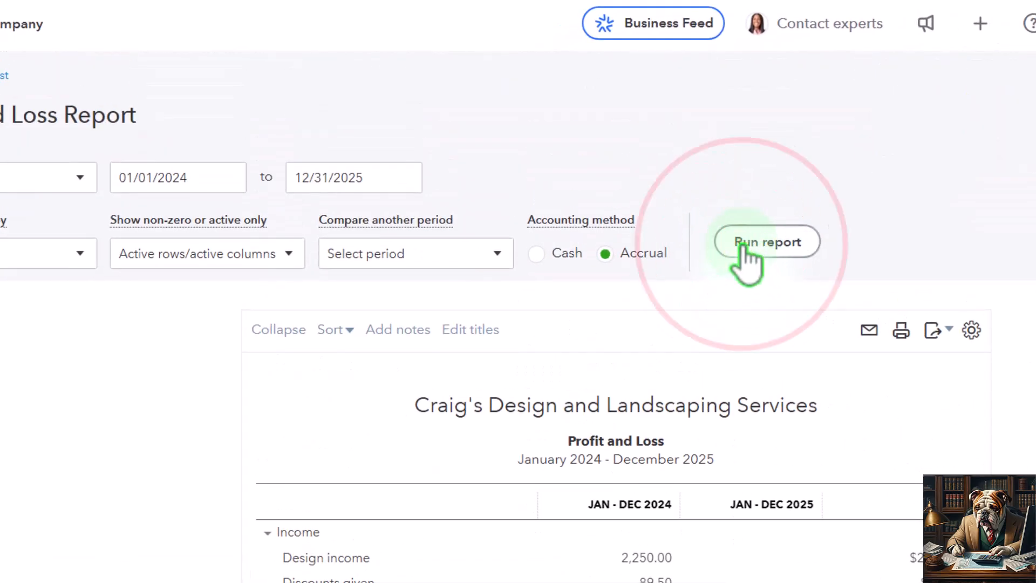
scroll(693, 211, "down", 15)
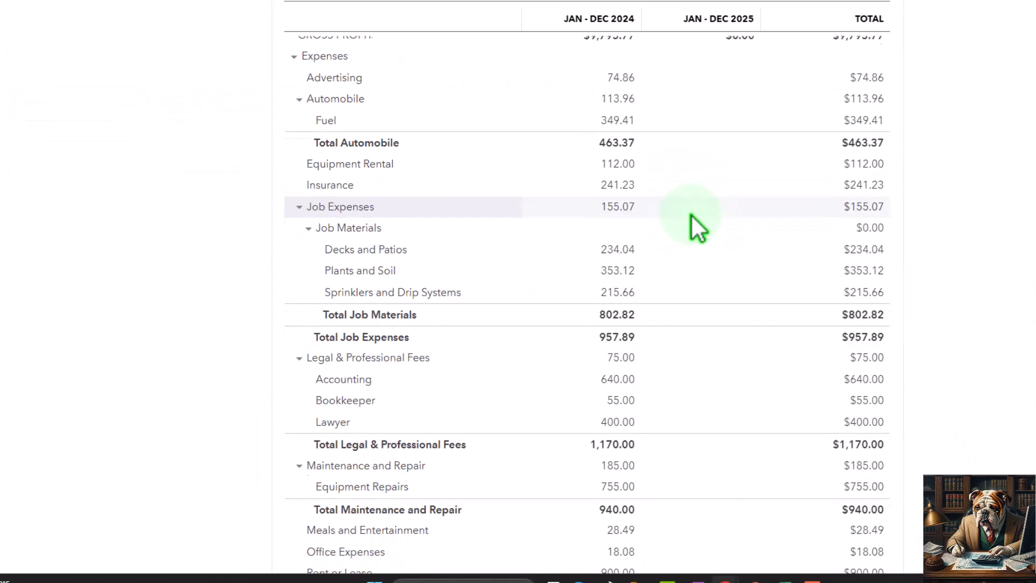
scroll(691, 216, "down", 7)
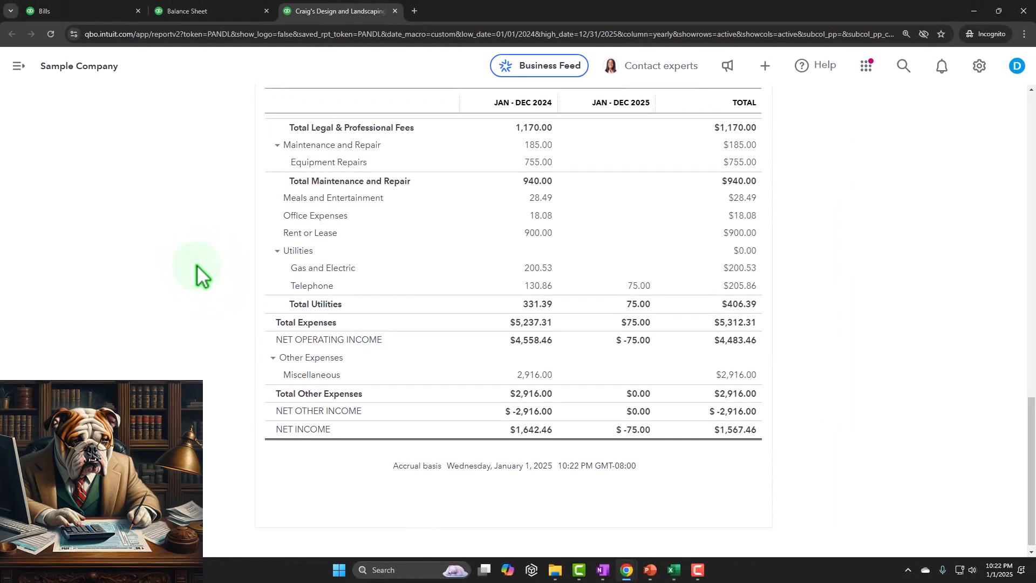
scroll(199, 281, "up", 3)
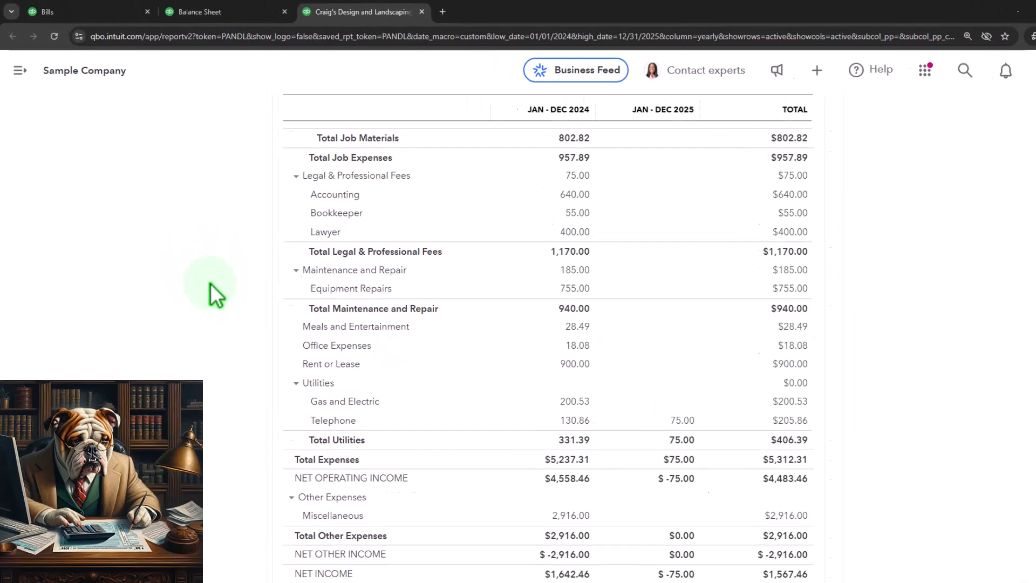
Switch to the expense transactions list and filter the bills of the last 12 months to Open status.
left_click(93, 10)
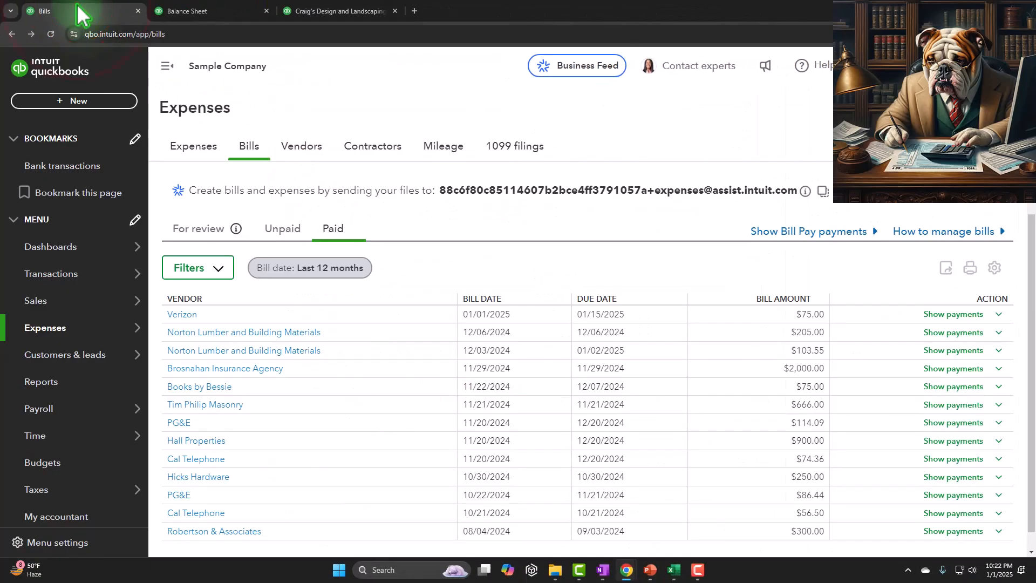
left_click(193, 147)
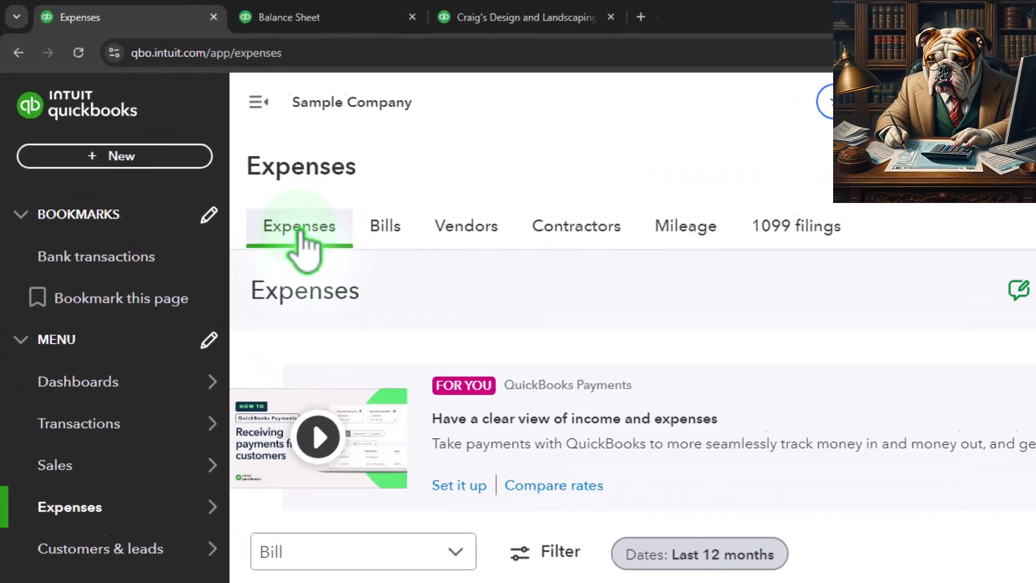
left_click(284, 112)
scroll(178, 270, "down", 4)
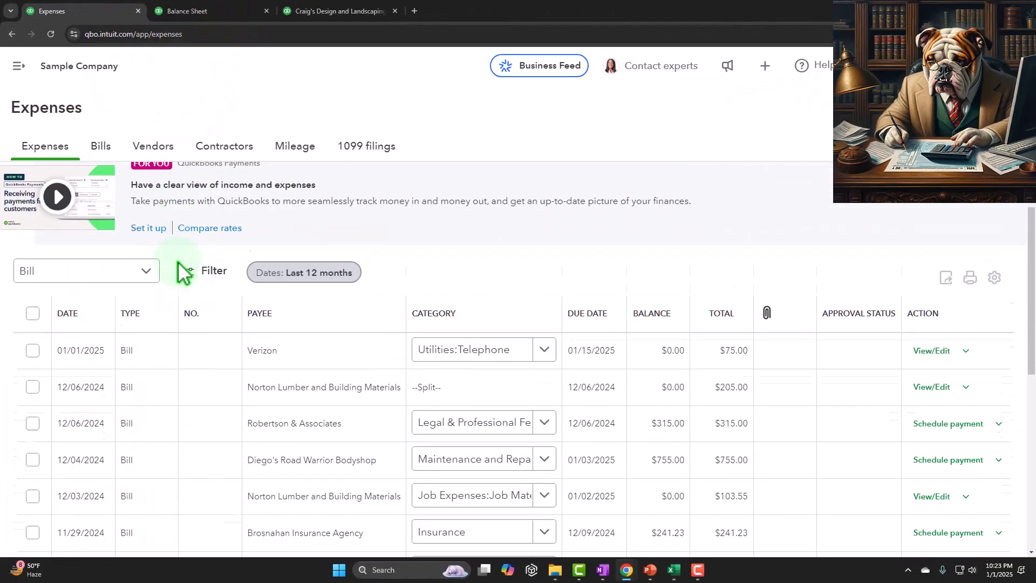
scroll(210, 319, "up", 2)
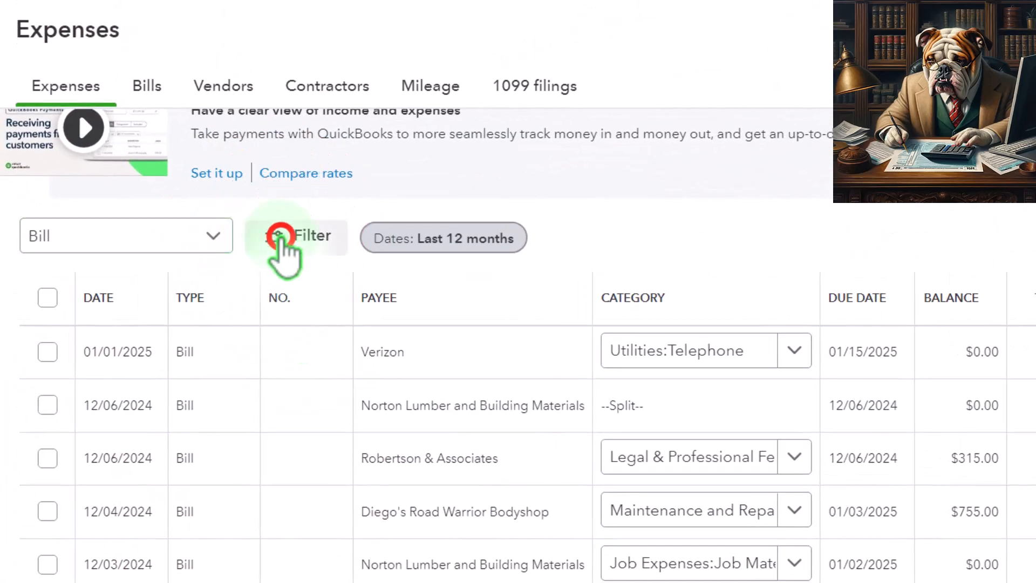
left_click(280, 237)
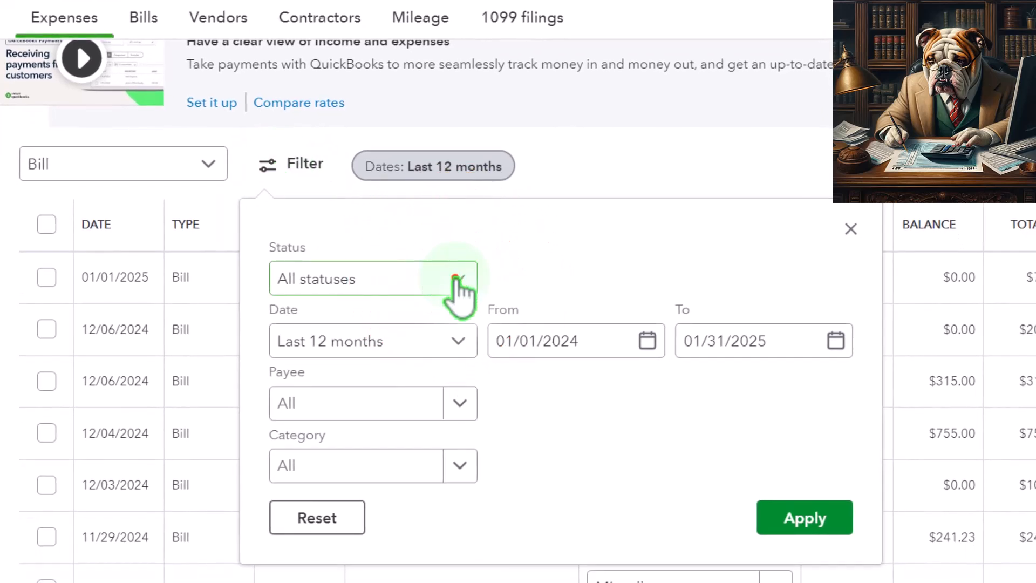
left_click(456, 280)
left_click(371, 354)
left_click(801, 518)
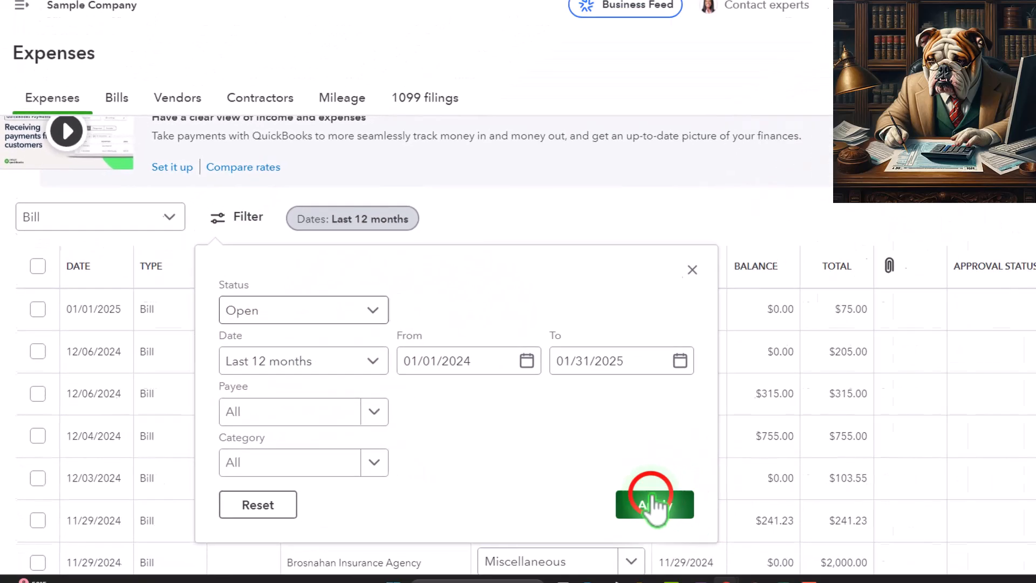
scroll(615, 470, "down", 1)
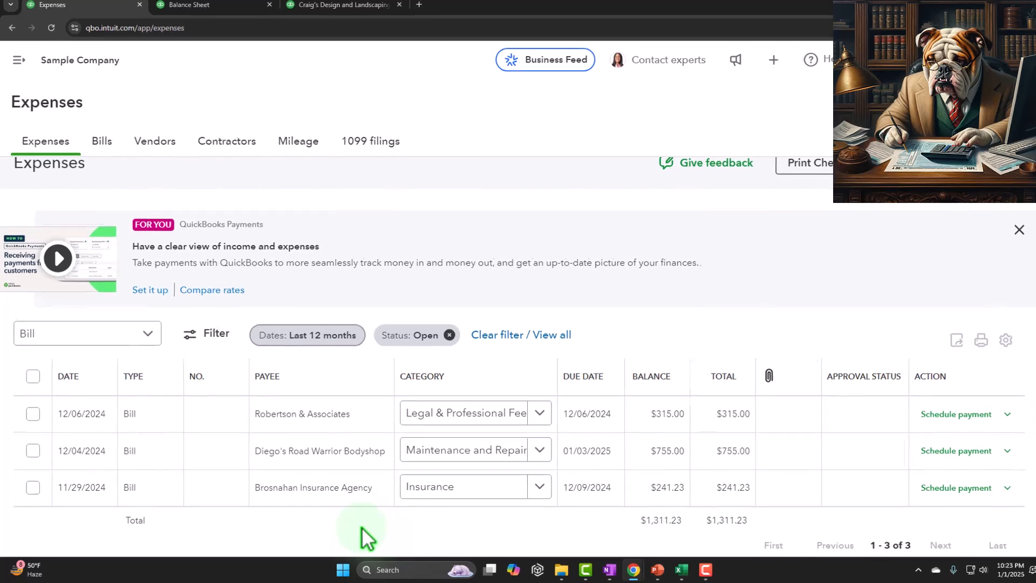
Change the status filter for the listed bills to Paid and look through the paid bills.
left_click(147, 336)
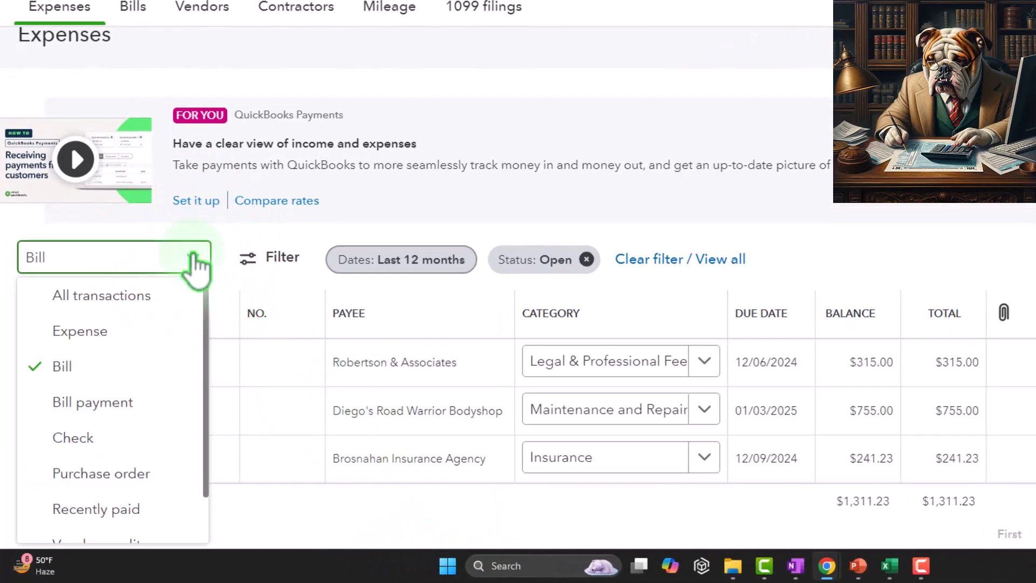
left_click(278, 260)
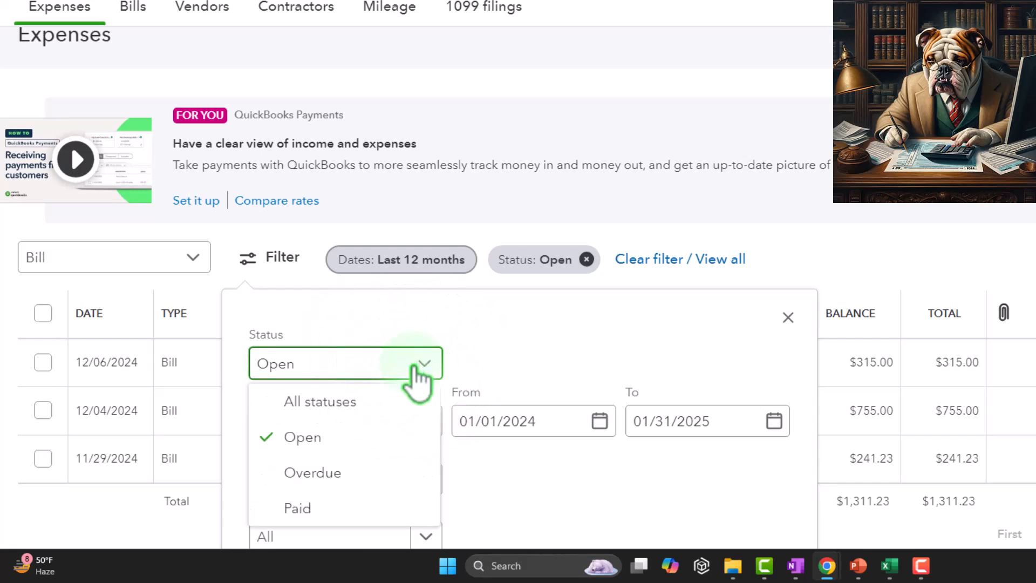
left_click(377, 510)
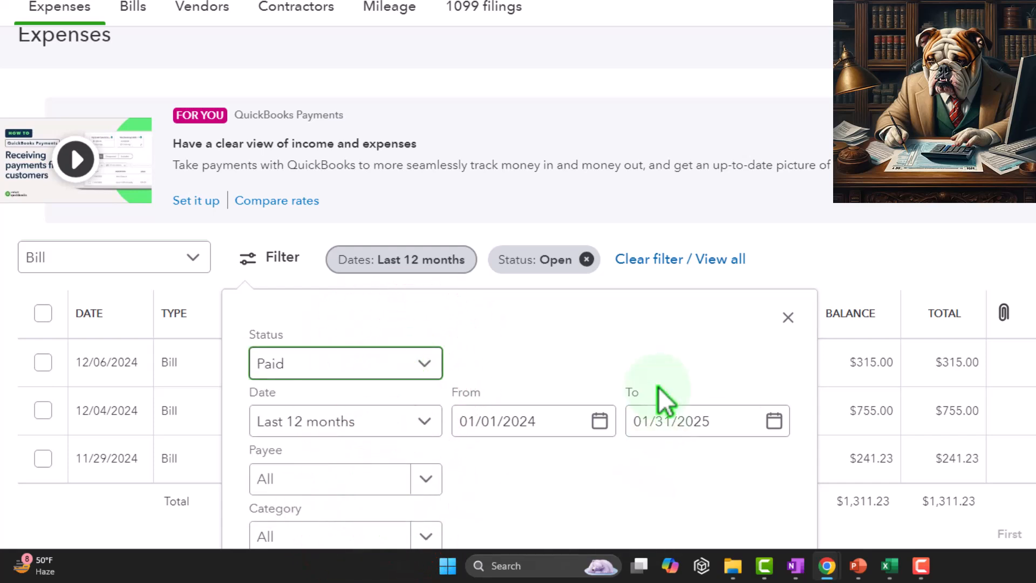
left_click(746, 185)
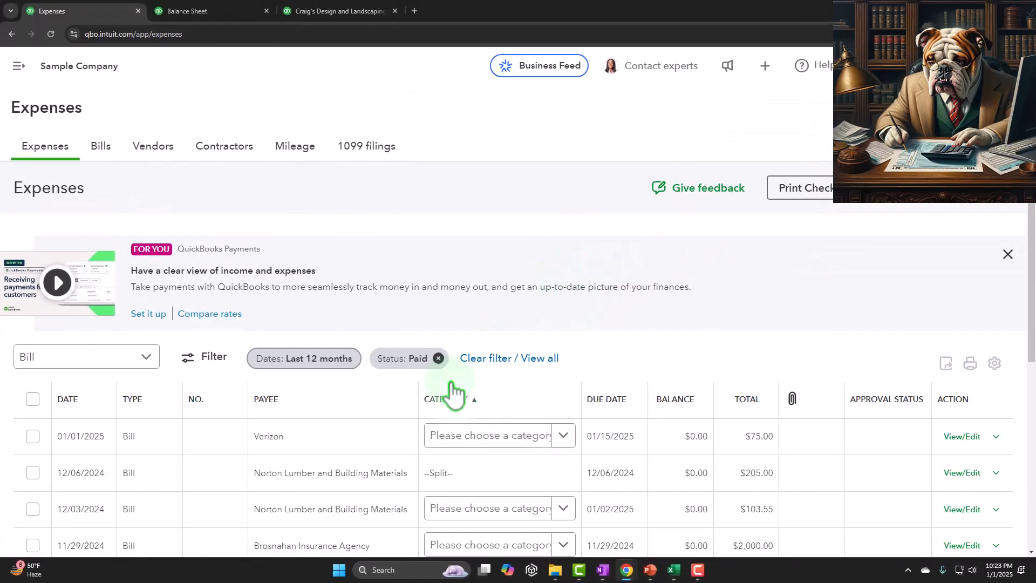
scroll(453, 400, "down", 2)
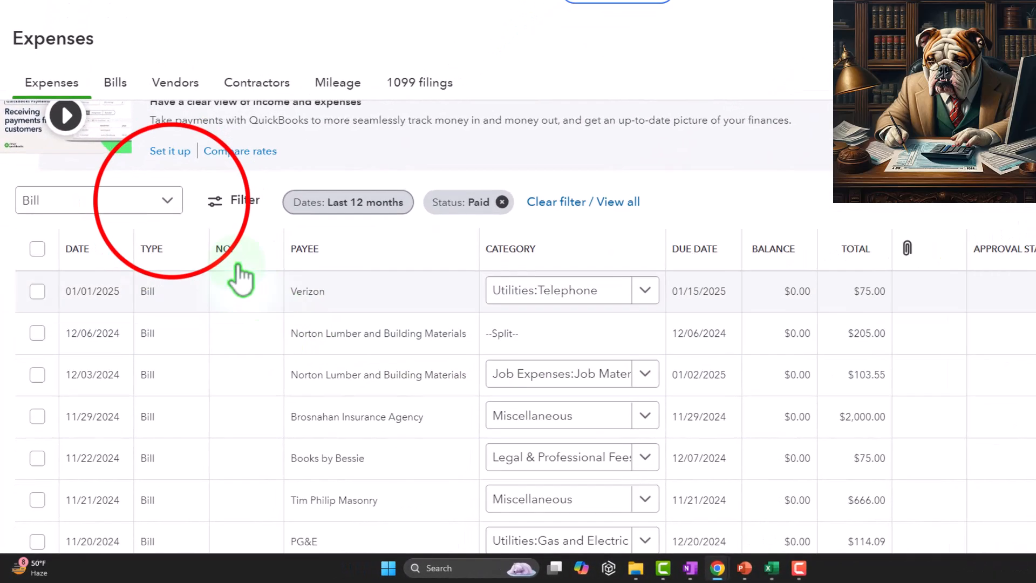
Set the transaction type to Bill payment and look through the payments of the last 12 months.
left_click(167, 201)
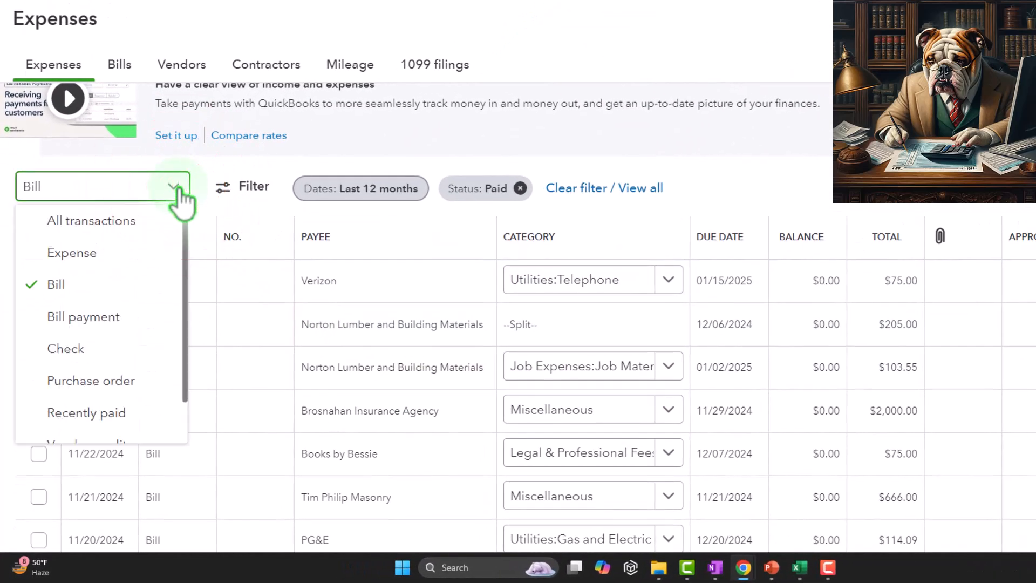
left_click(141, 319)
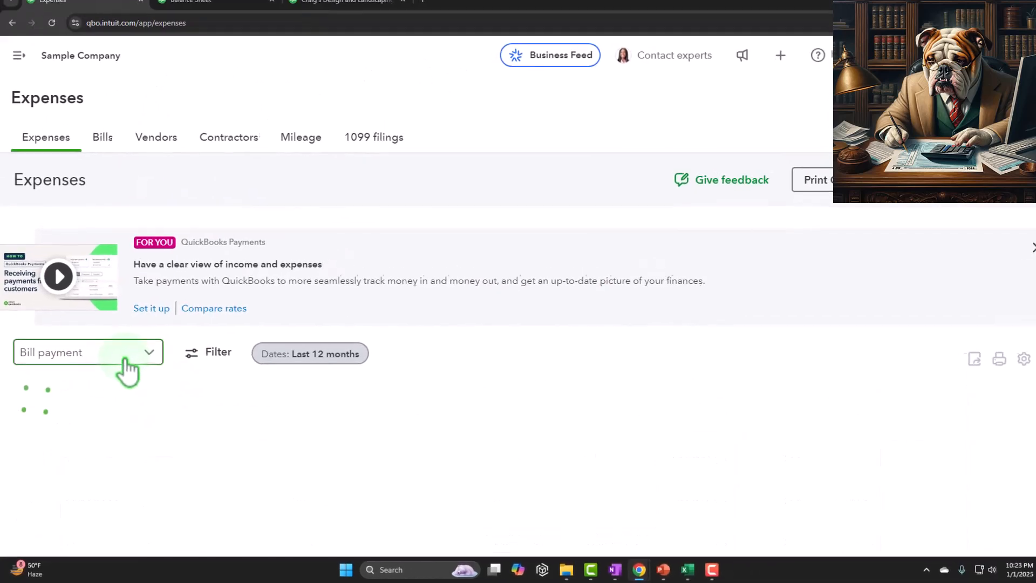
scroll(125, 361, "down", 2)
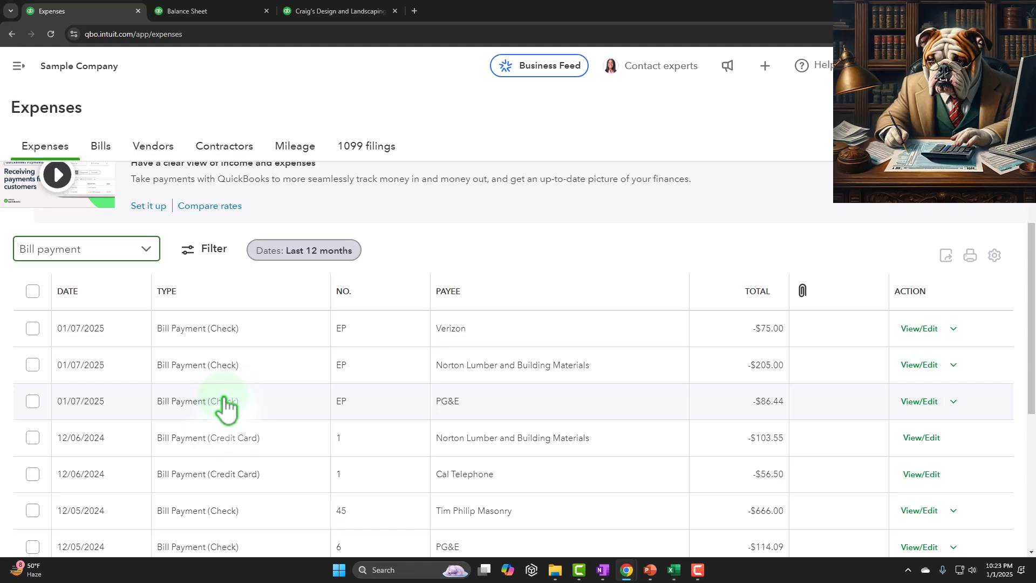
Go to the Bills page and compare the Unpaid bills with the Paid bills.
scroll(227, 408, "up", 3)
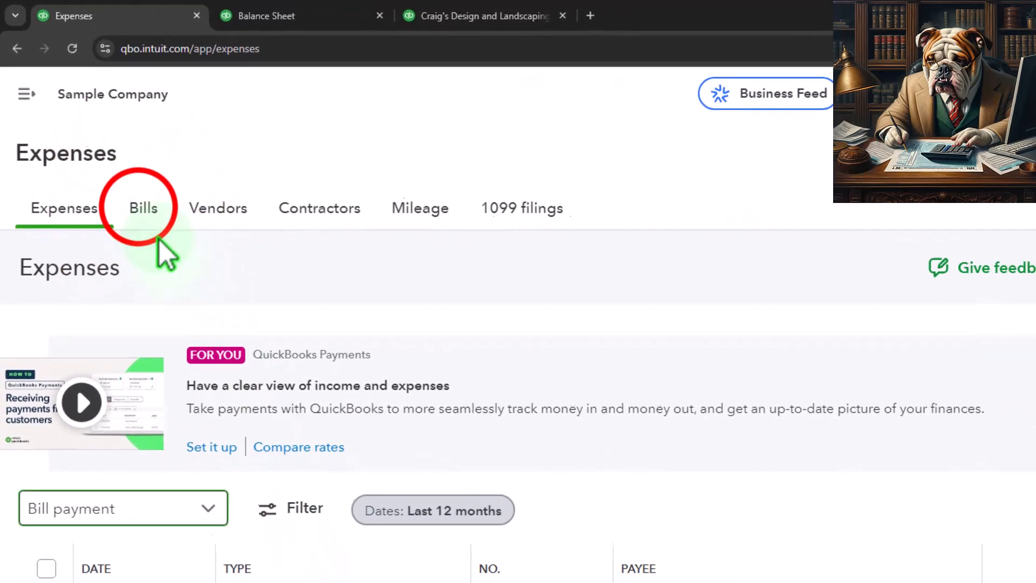
left_click(101, 147)
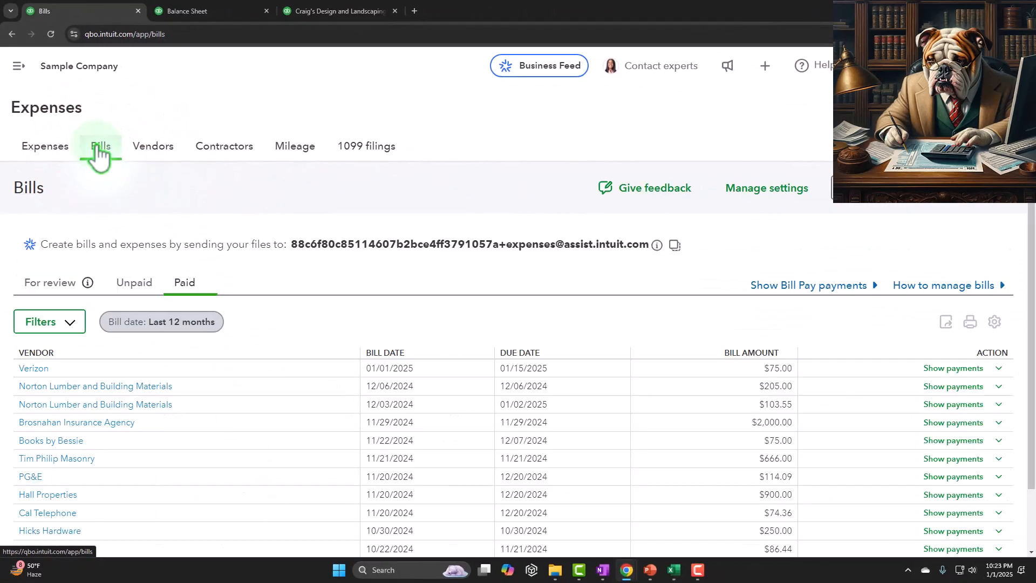
left_click(136, 284)
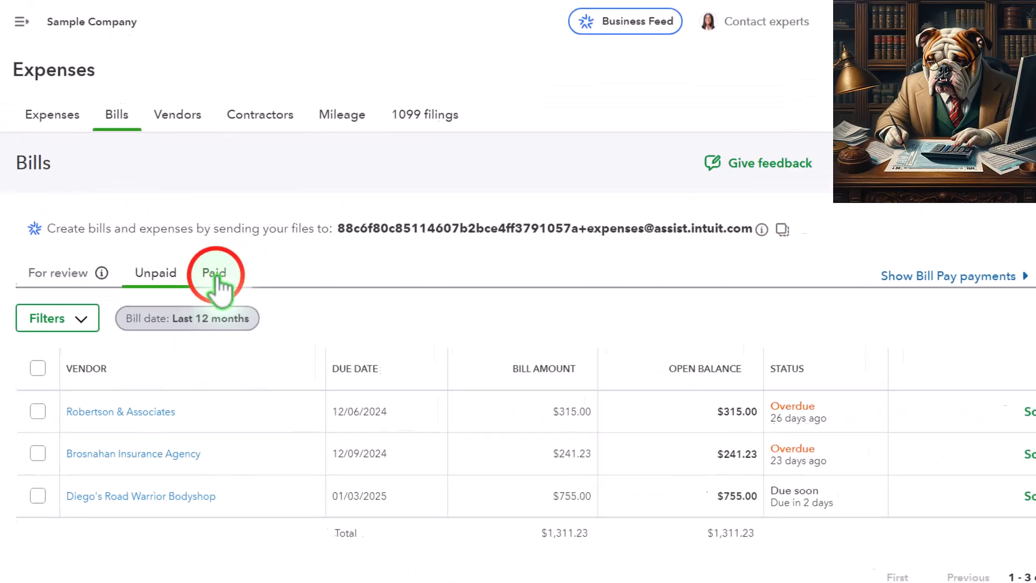
left_click(276, 252)
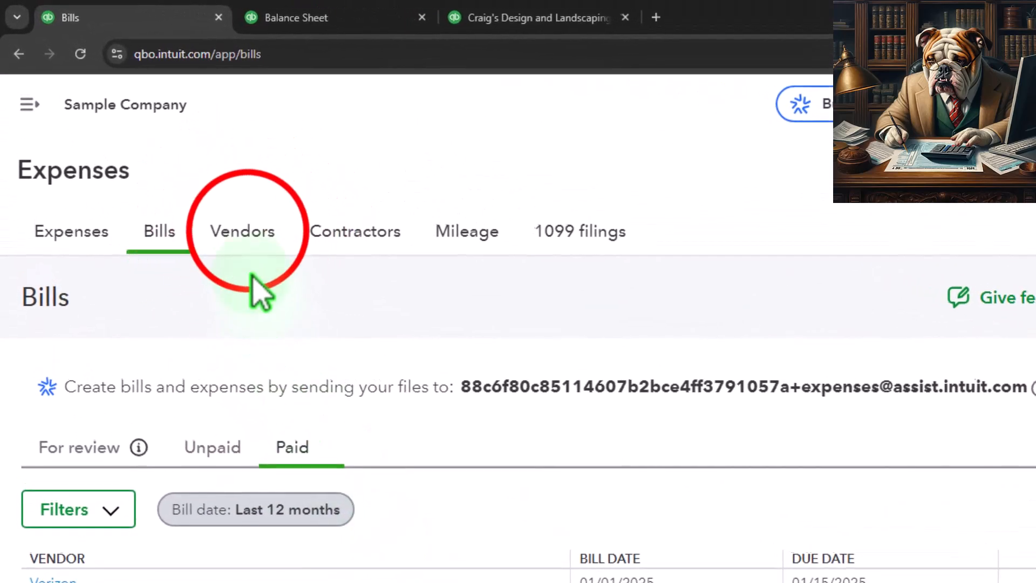
Open the vendor list, look through all vendors with the open-bills filter off, and filter to vendors with open bills again.
left_click(238, 230)
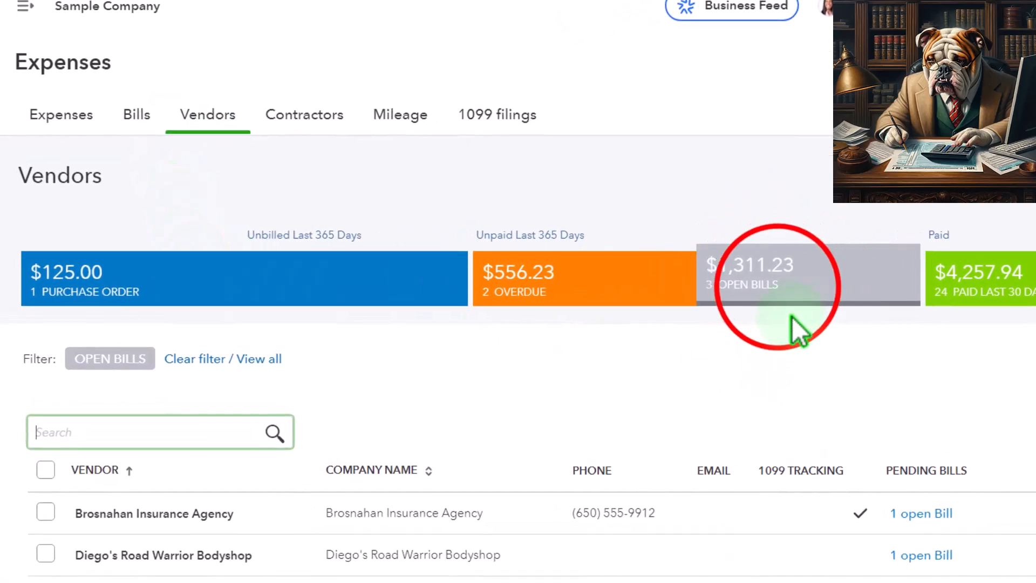
left_click(777, 286)
scroll(783, 300, "down", 10)
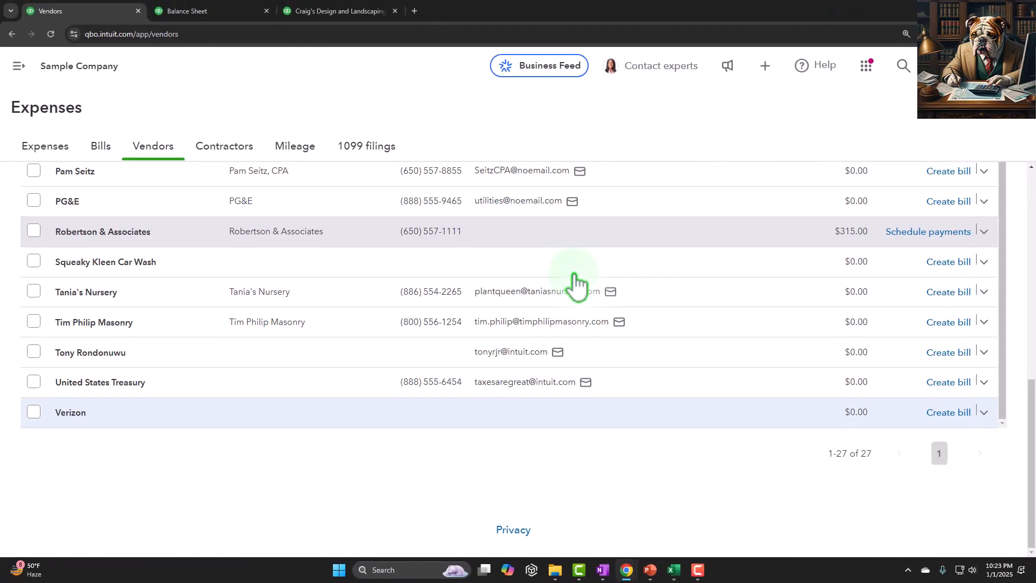
scroll(578, 290, "up", 5)
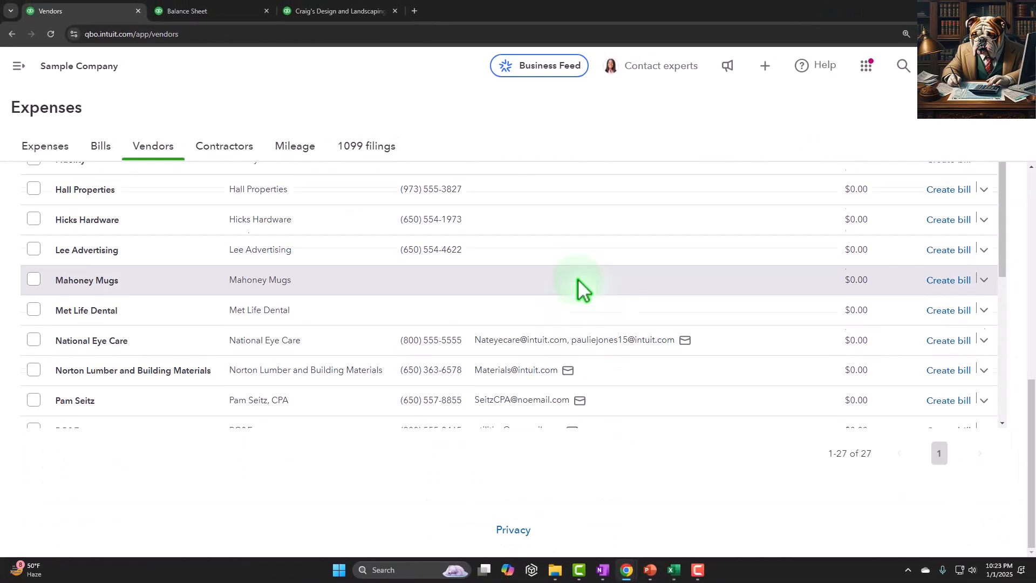
scroll(458, 281, "up", 5)
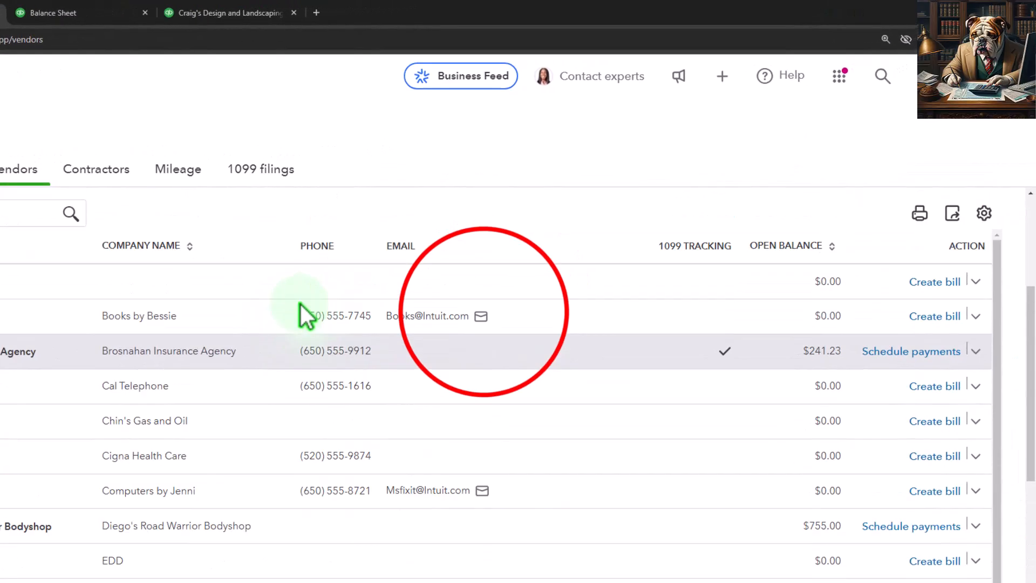
scroll(306, 316, "up", 5)
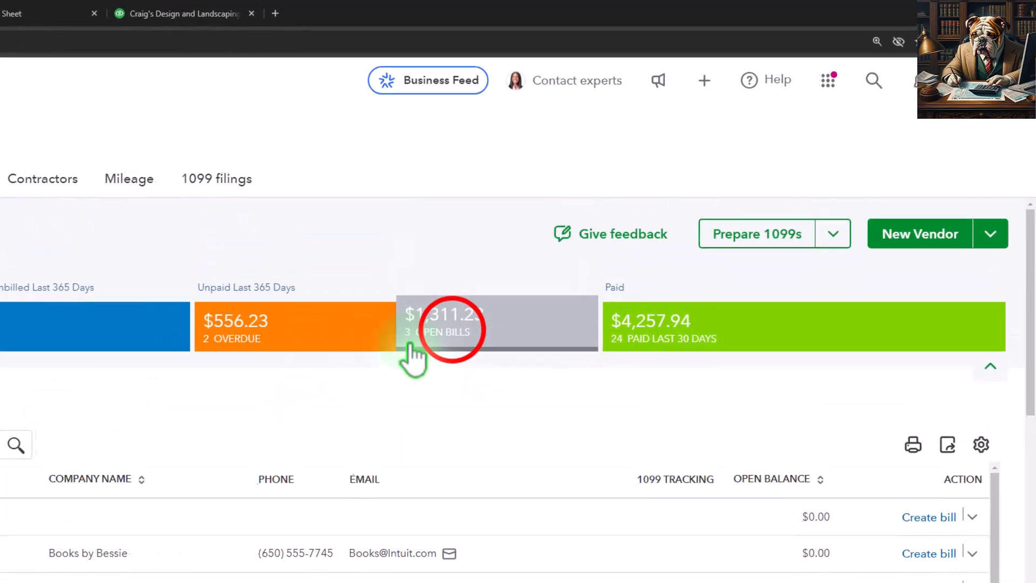
left_click(556, 273)
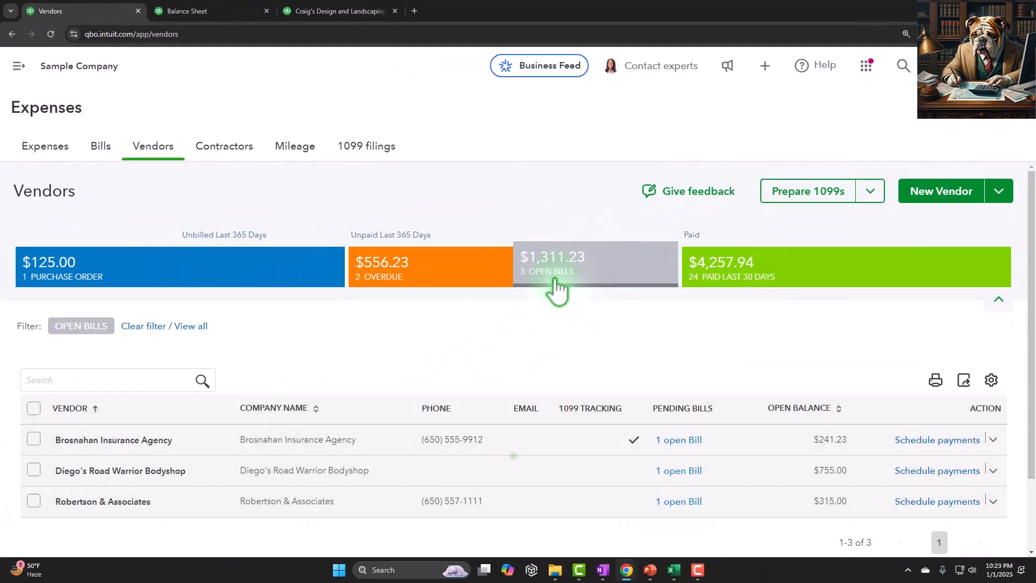
Filter the vendor list to those paid in the last 30 days and open Verizon's vendor record.
scroll(215, 443, "down", 1)
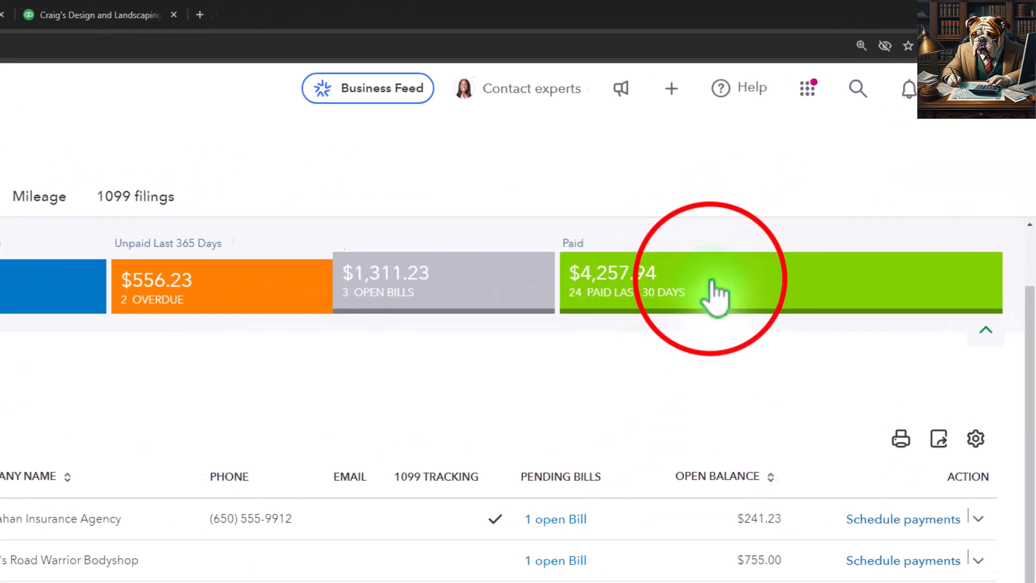
left_click(721, 292)
scroll(699, 313, "down", 5)
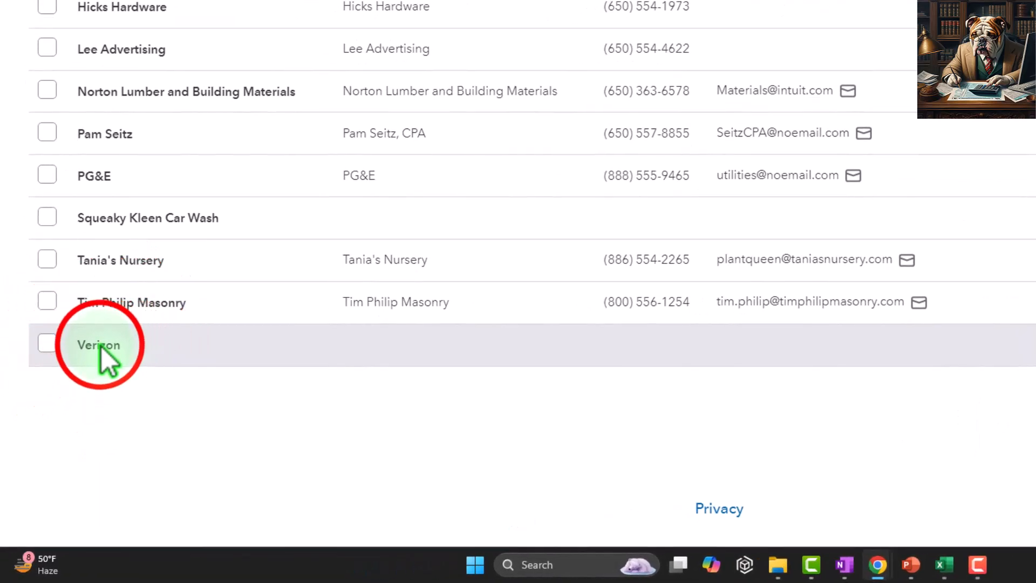
left_click(101, 347)
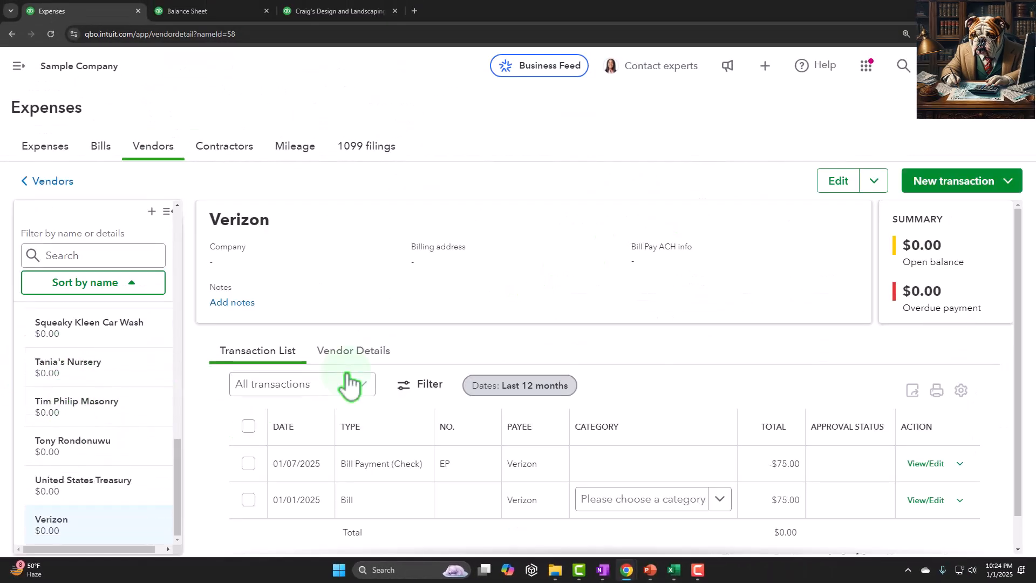
Open the 01/01/2025 bill from Verizon's transaction list, review its payment status and category details, and close it.
scroll(382, 352, "down", 1)
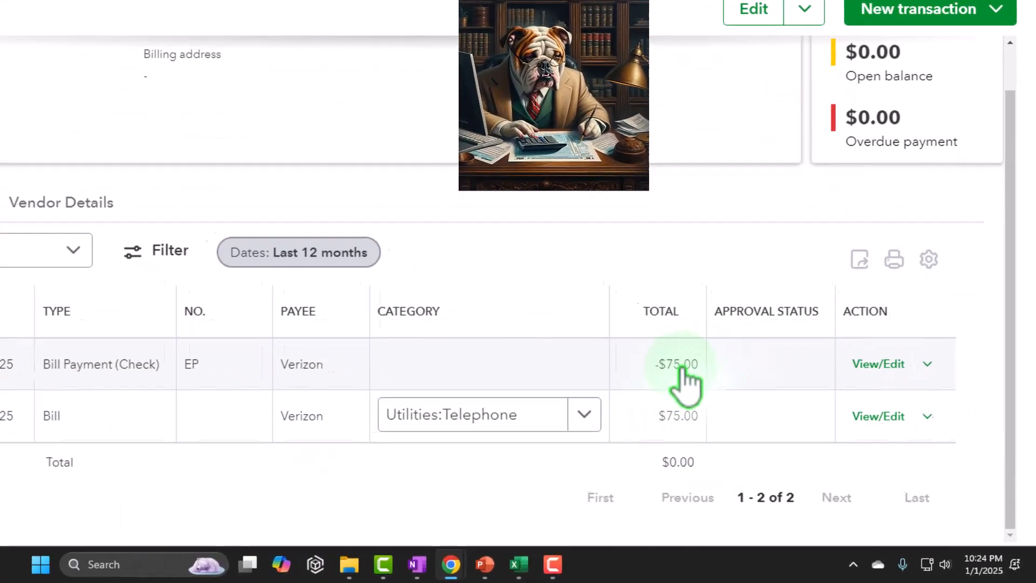
left_click(679, 417)
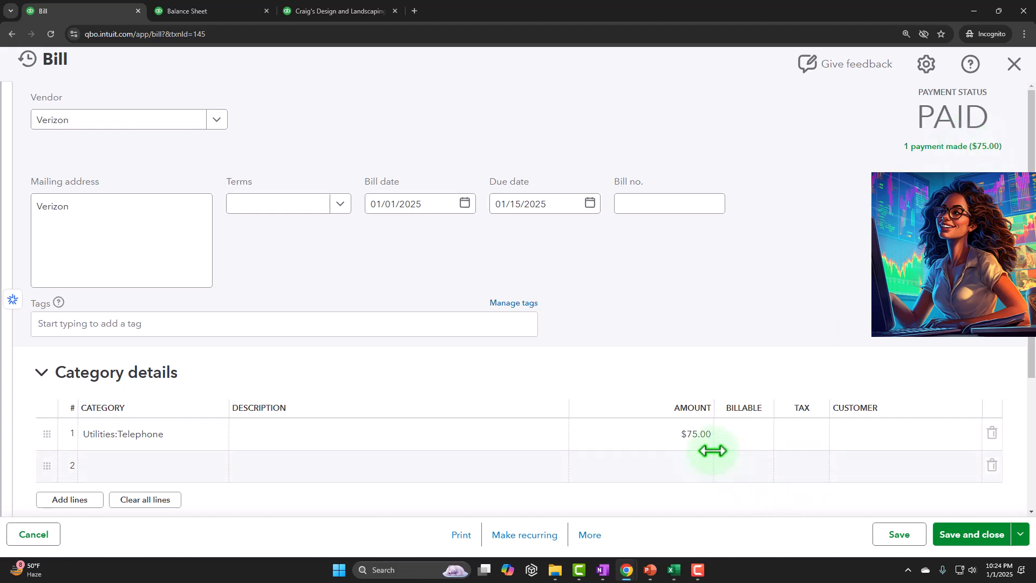
left_click(1016, 61)
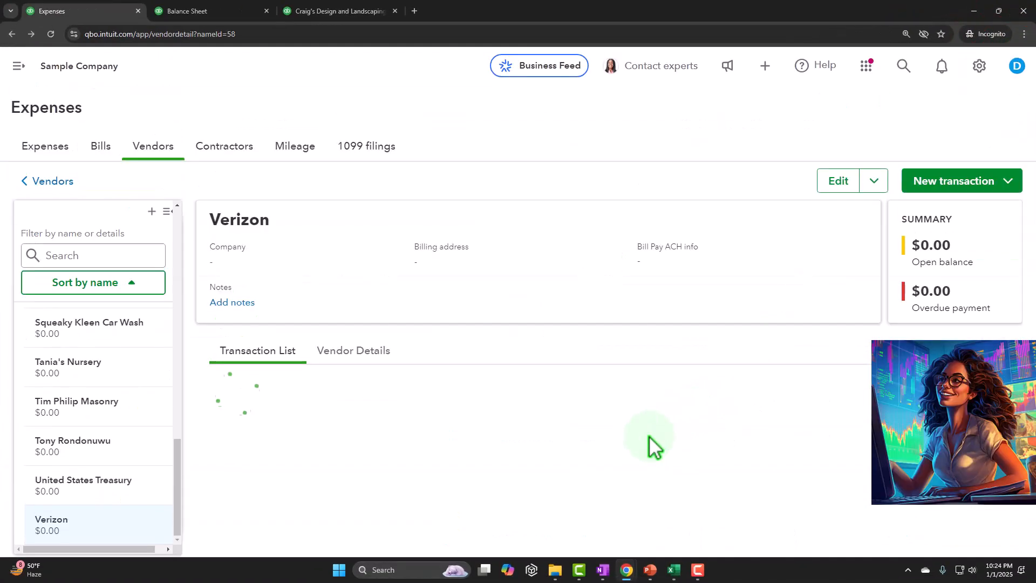